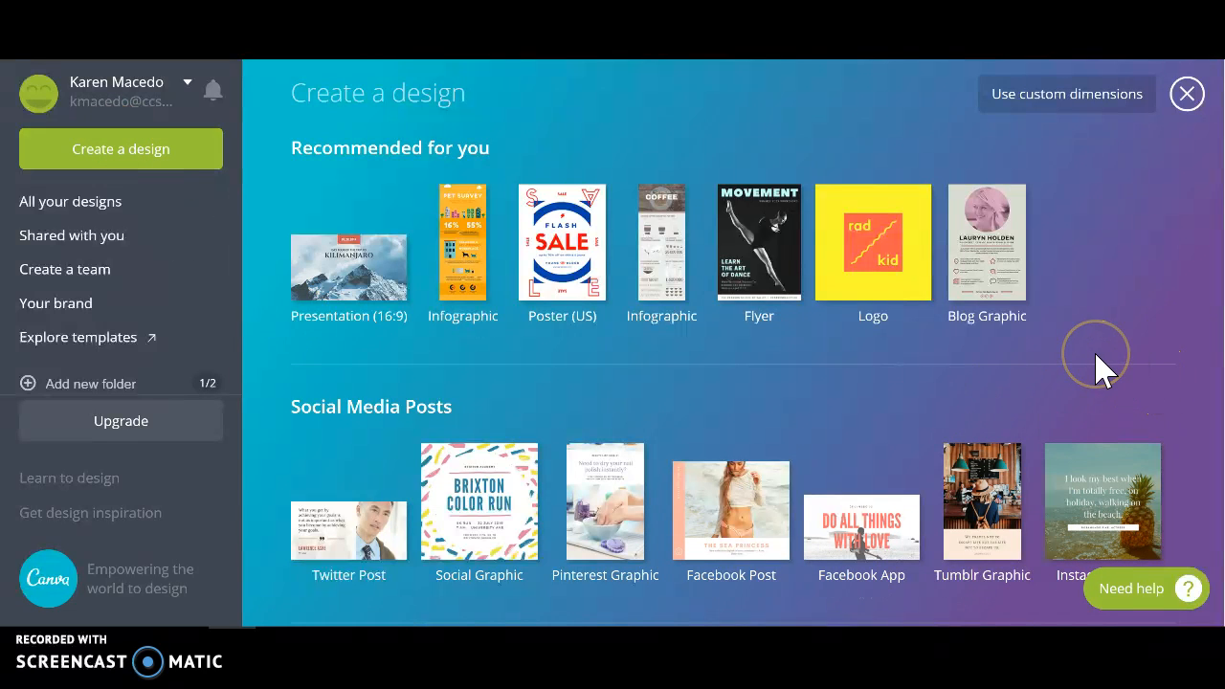
Start a new blank Real Estate Flyer design from the available design types.
{"action": "scroll", "coordinate": [1098, 368], "scroll_direction": "down", "scroll_amount": 3}
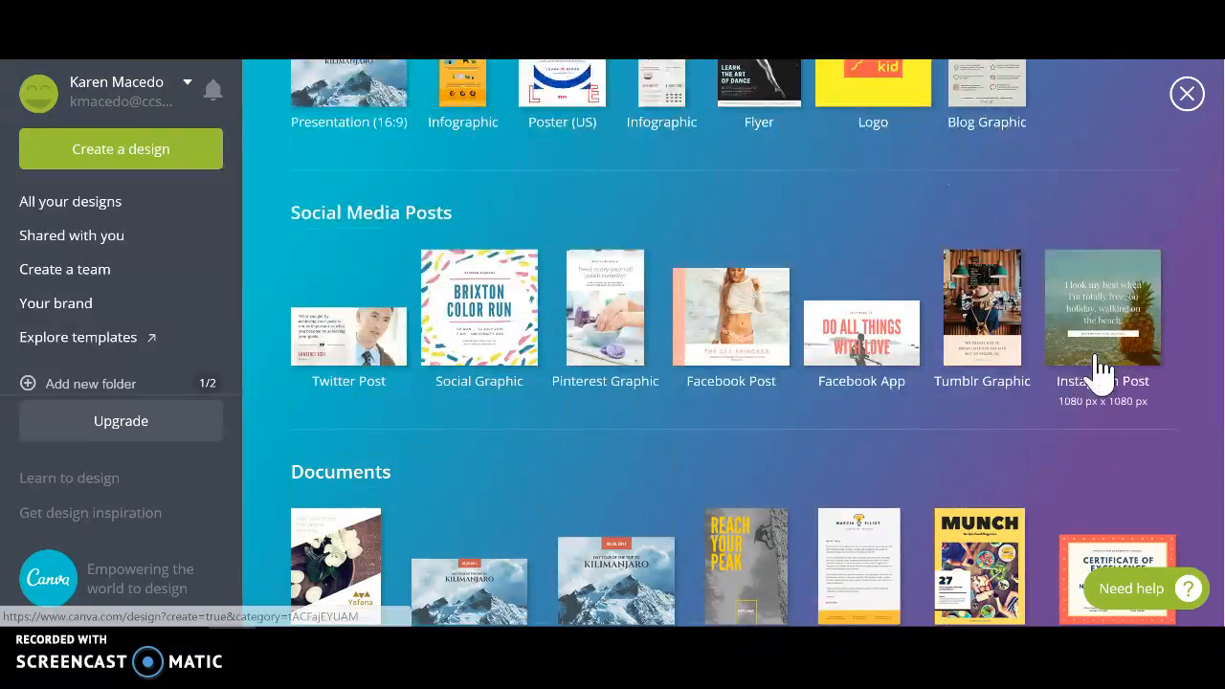
{"action": "scroll", "coordinate": [1098, 383], "scroll_direction": "down", "scroll_amount": 1}
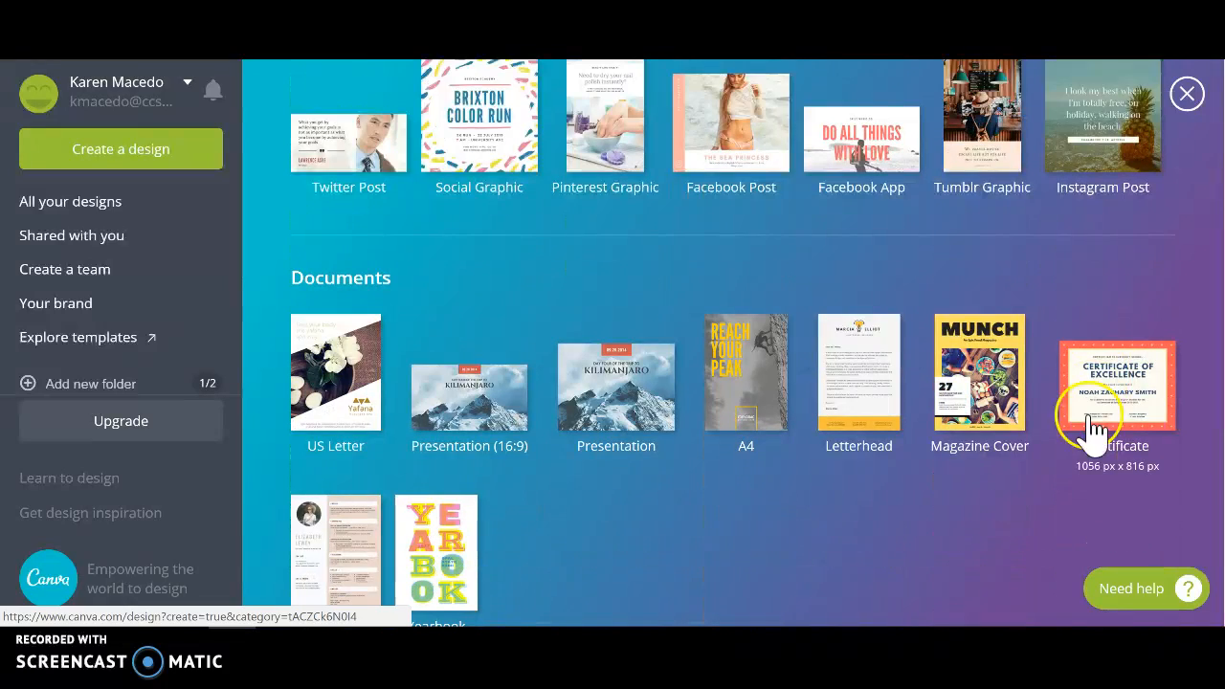
{"action": "scroll", "coordinate": [1014, 507], "scroll_direction": "down", "scroll_amount": 6}
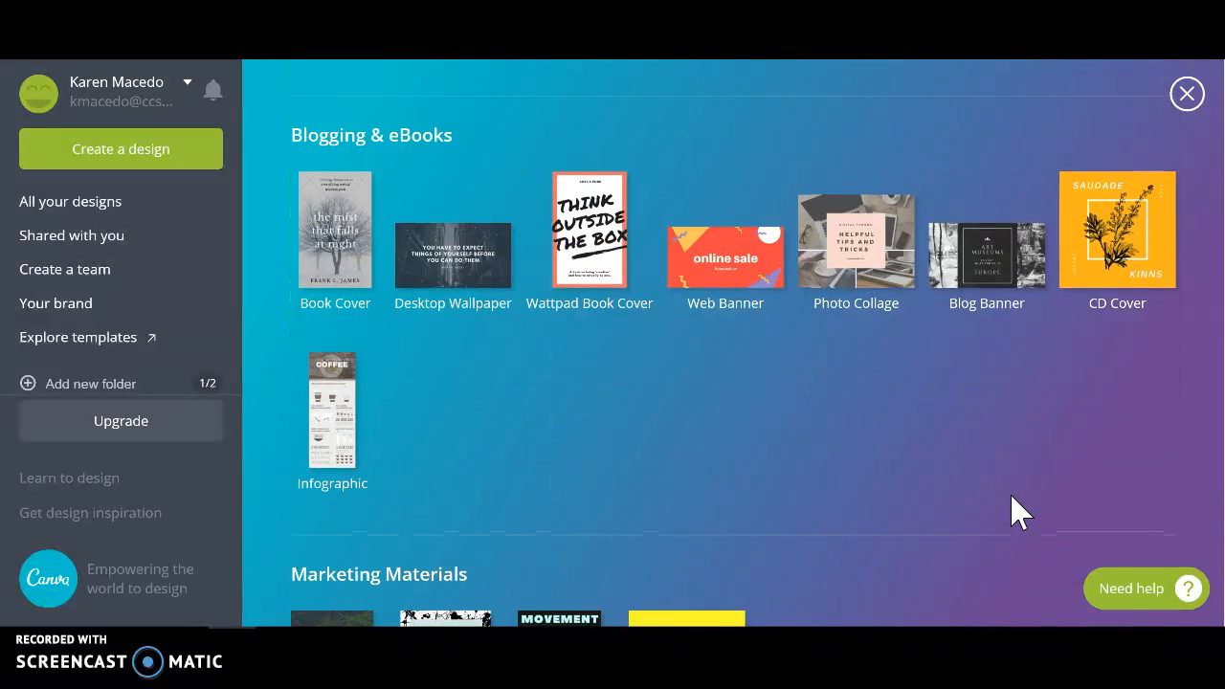
{"action": "scroll", "coordinate": [1019, 512], "scroll_direction": "down", "scroll_amount": 3}
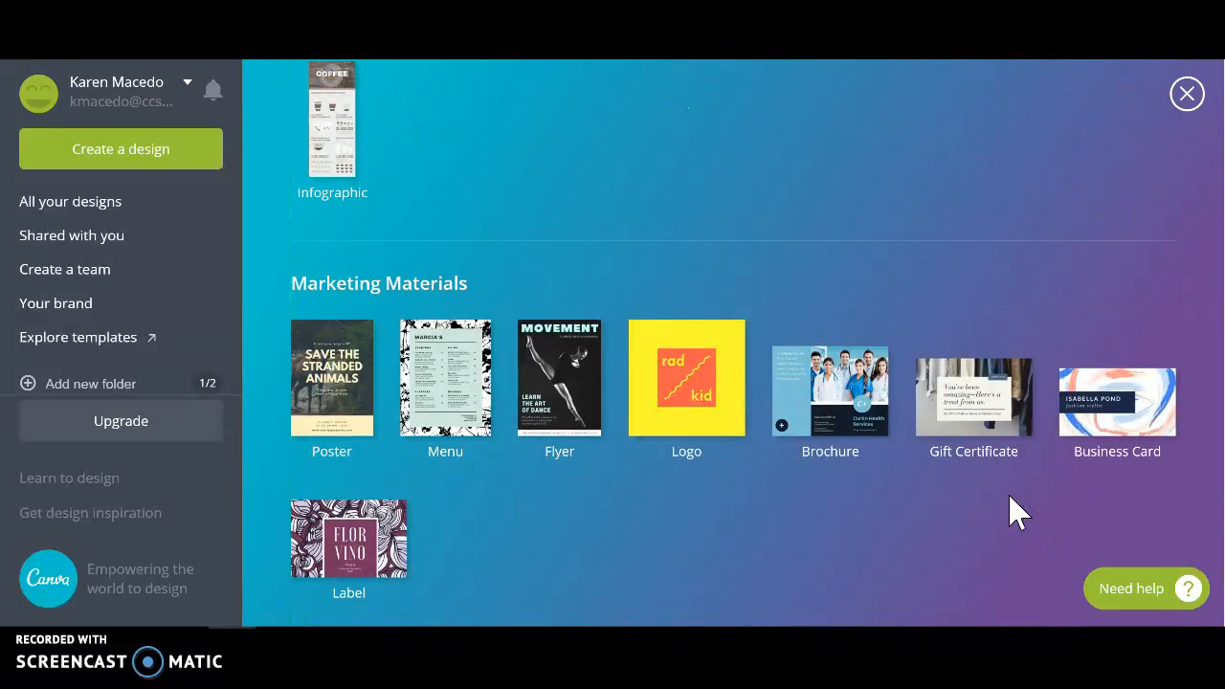
{"action": "left_click", "coordinate": [591, 400]}
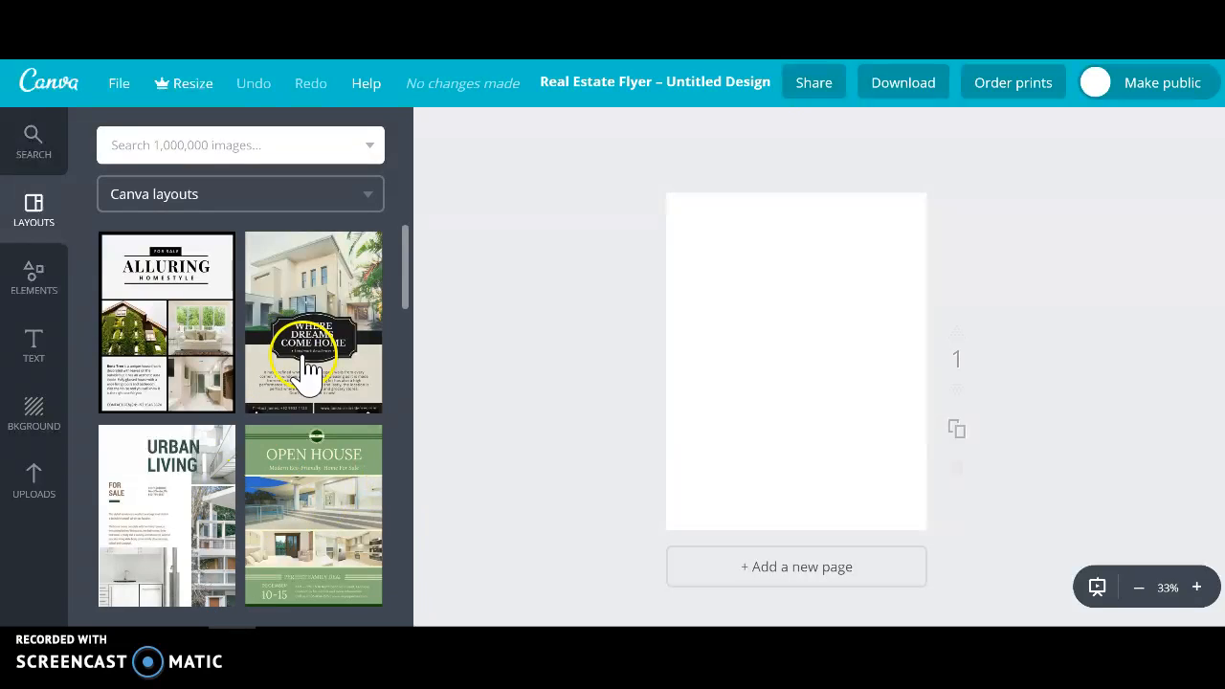
Apply the "Dream Home" layout with the pink-toned photo grid and dark central circle to the blank page.
{"action": "scroll", "coordinate": [383, 415], "scroll_direction": "down", "scroll_amount": 8}
{"action": "scroll", "coordinate": [353, 469], "scroll_direction": "down", "scroll_amount": 5}
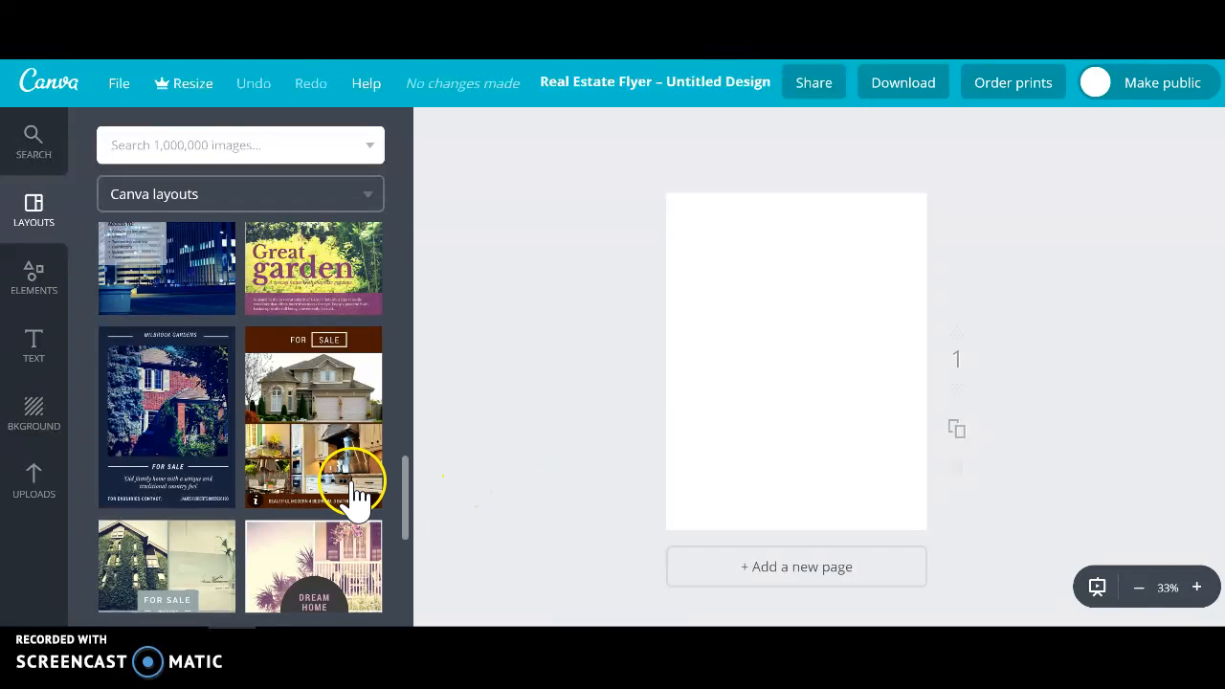
{"action": "scroll", "coordinate": [355, 490], "scroll_direction": "down", "scroll_amount": 2}
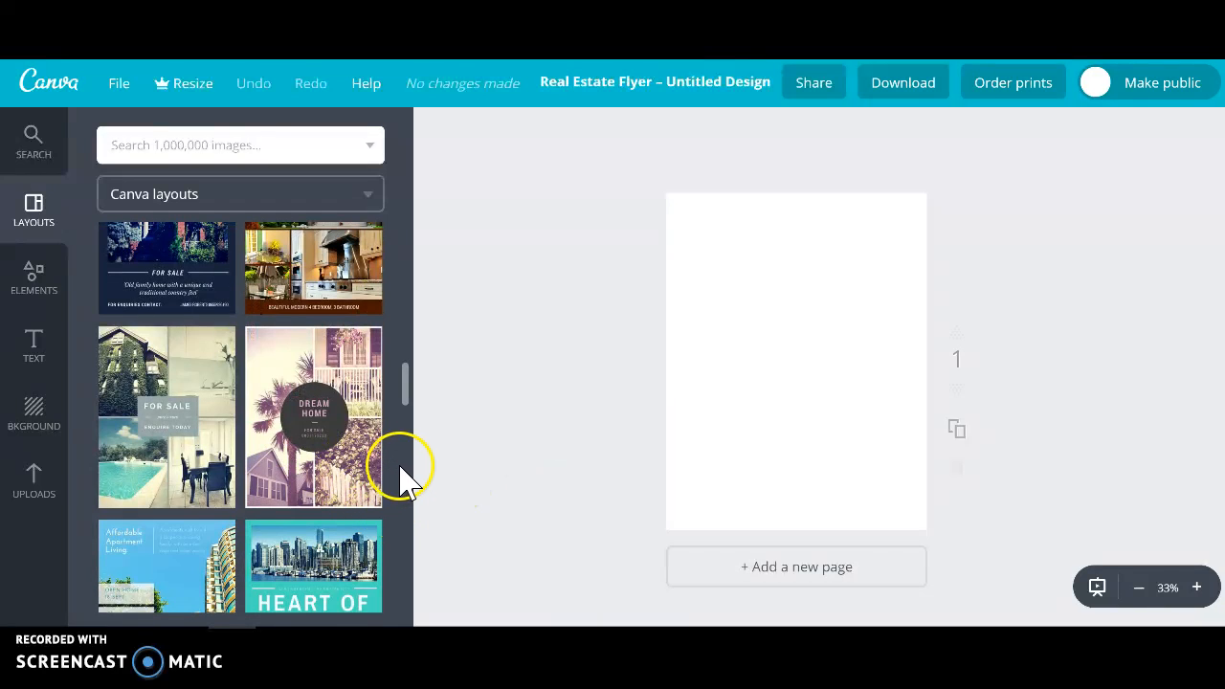
{"action": "left_click", "coordinate": [352, 486]}
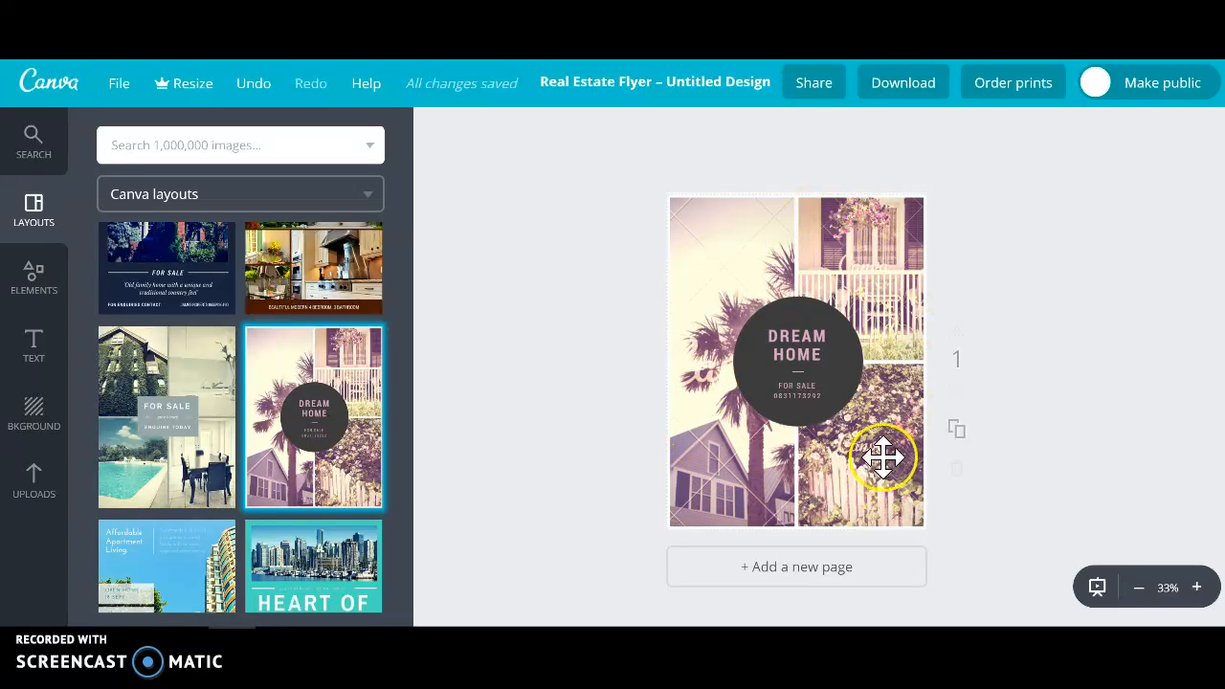
Replace the word HOME in the circle's heading with GRAPHICS.
{"action": "left_click", "coordinate": [817, 368]}
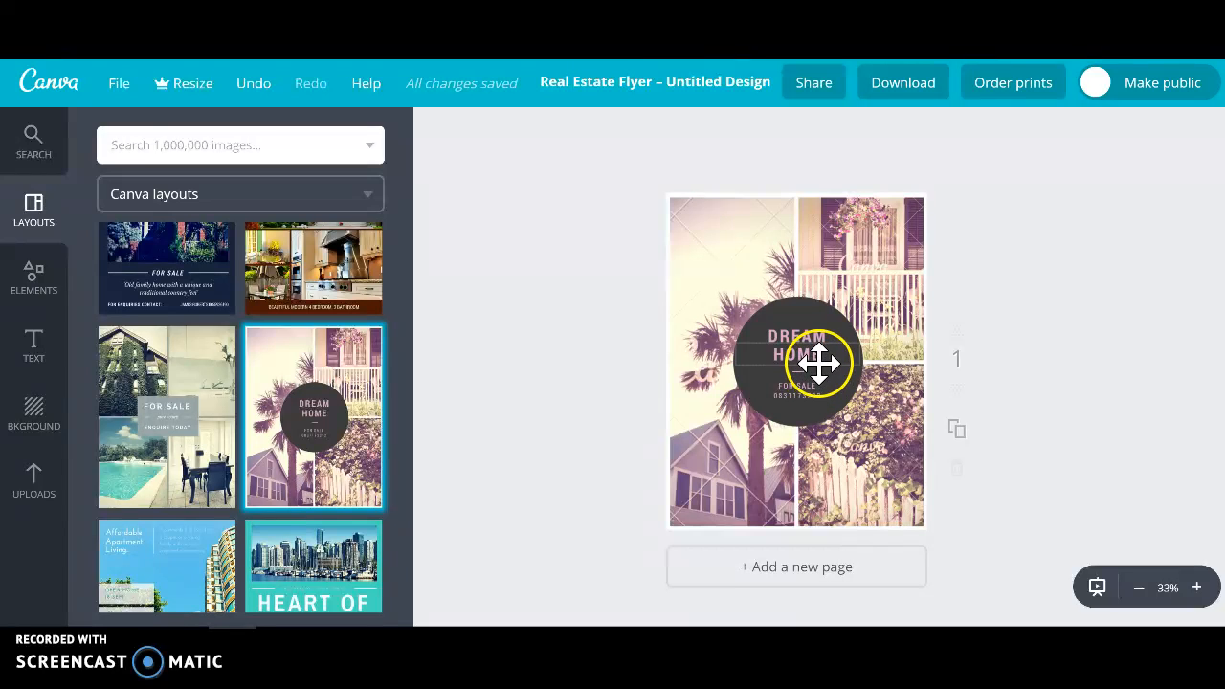
{"action": "left_click", "coordinate": [818, 360]}
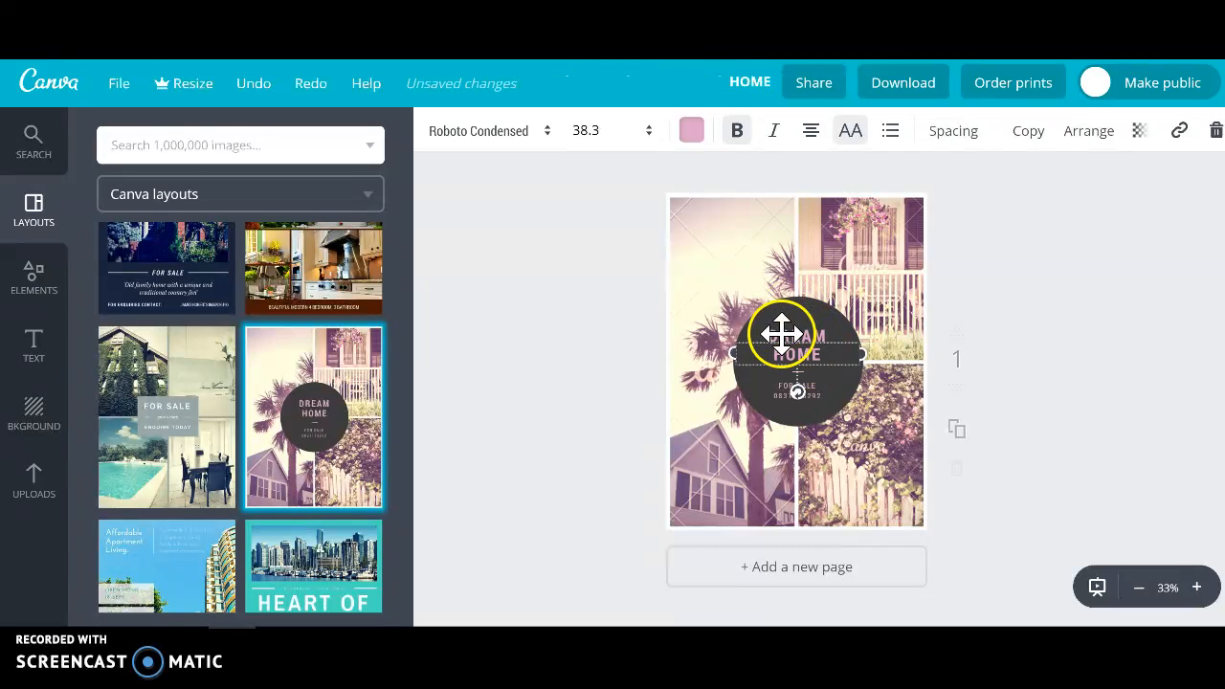
{"action": "double_click", "coordinate": [775, 351]}
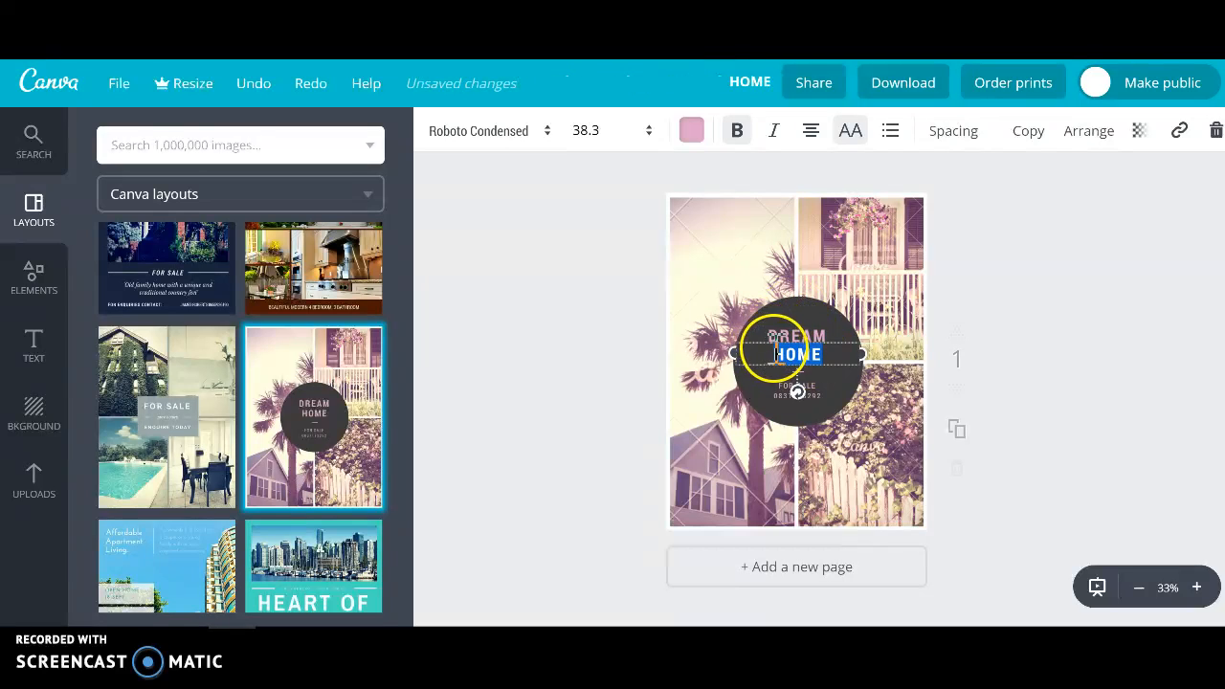
{"action": "left_click_drag", "start_coordinate": [813, 353], "coordinate": [798, 388]}
{"action": "type", "text": "GRAPHICS"}
{"action": "left_click", "coordinate": [819, 330]}
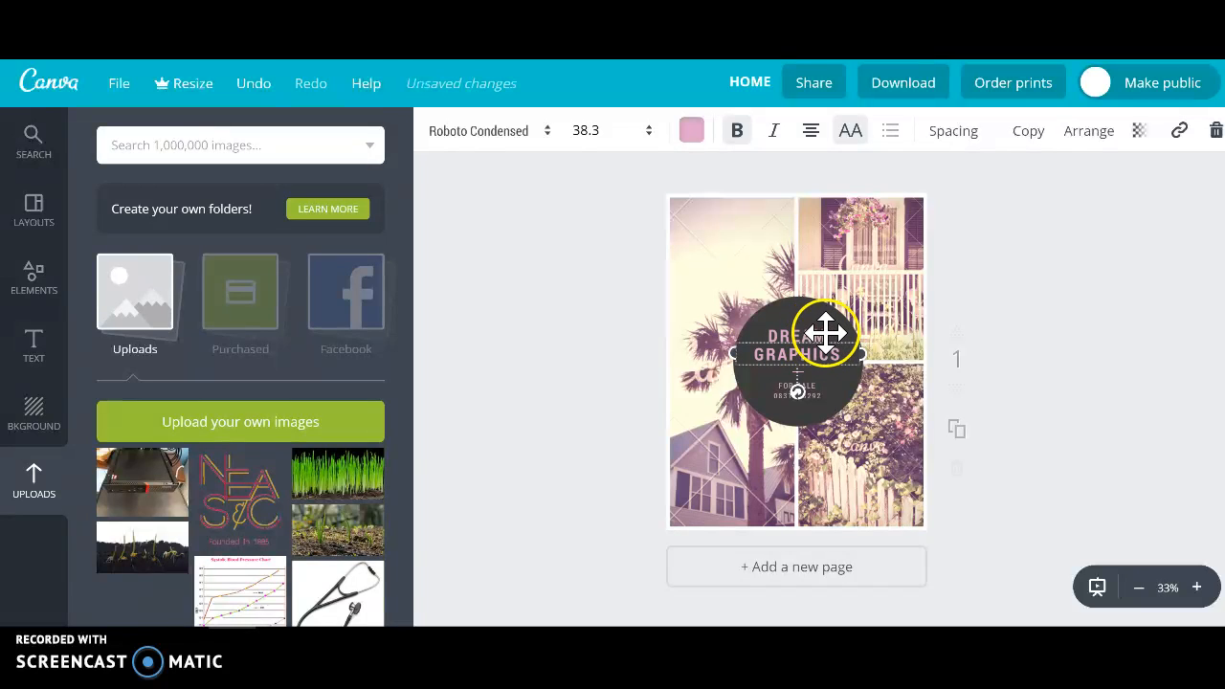
Delete the FOR SALE line and the phone number line beneath the heading in the circle.
{"action": "left_click", "coordinate": [831, 386]}
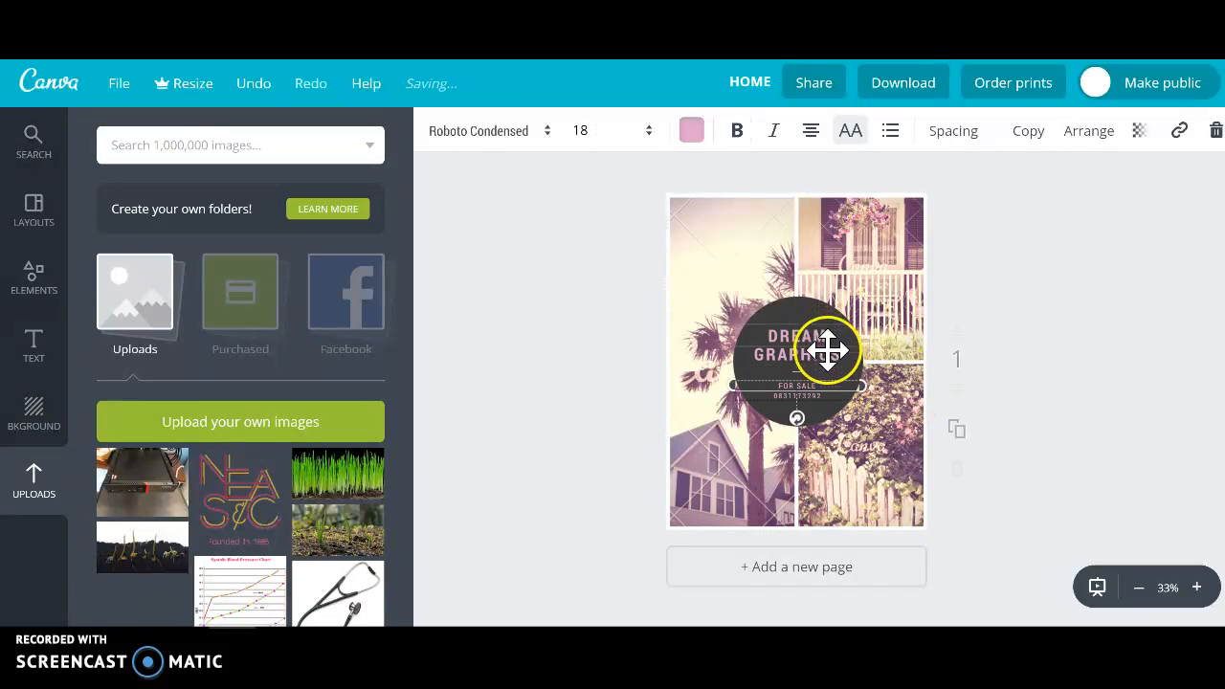
{"action": "left_click_drag", "start_coordinate": [817, 388], "coordinate": [770, 386]}
{"action": "key", "text": "BackSpace"}
{"action": "left_click", "coordinate": [826, 394]}
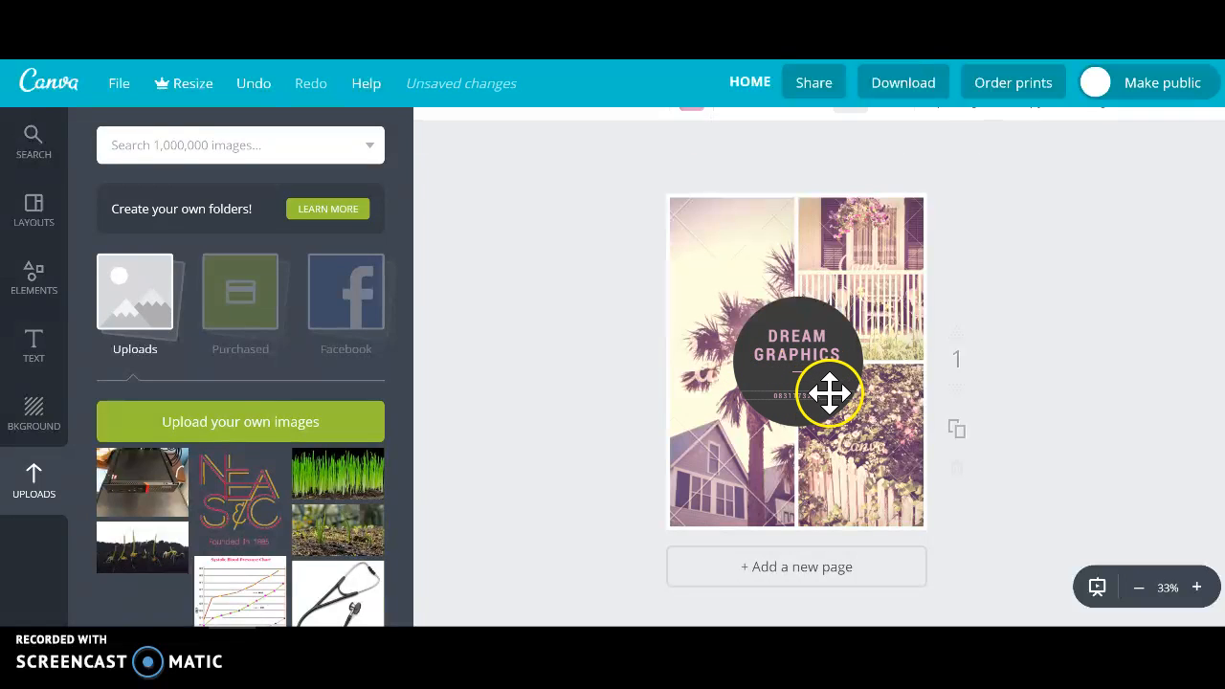
{"action": "left_click", "coordinate": [830, 396]}
{"action": "key", "text": "BackSpace"}
{"action": "left_click", "coordinate": [826, 344]}
{"action": "left_click", "coordinate": [832, 407]}
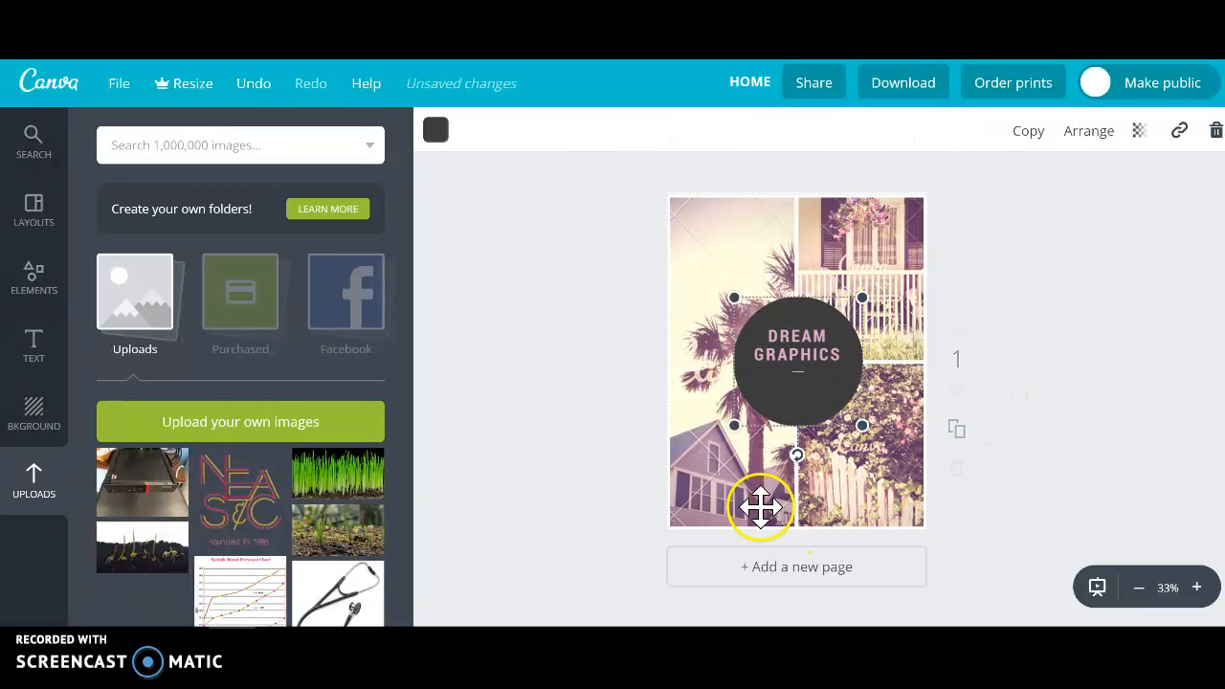
Rename the design as "graphics".
{"action": "left_click", "coordinate": [751, 84]}
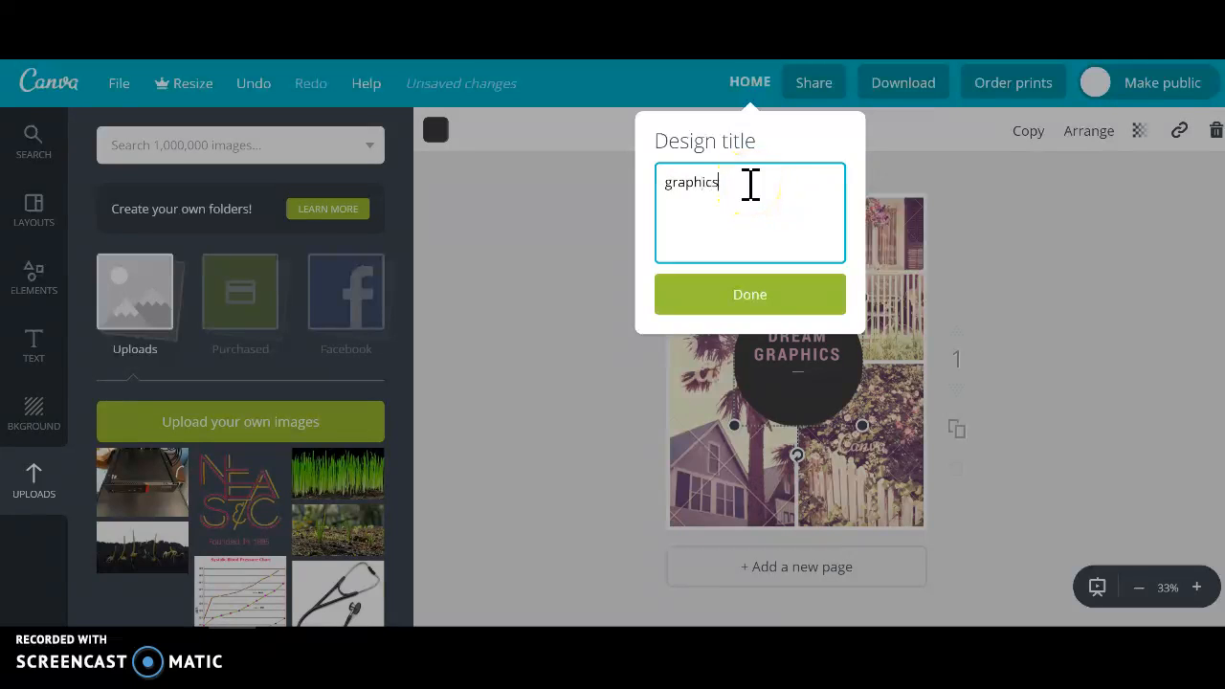
{"action": "left_click", "coordinate": [761, 299]}
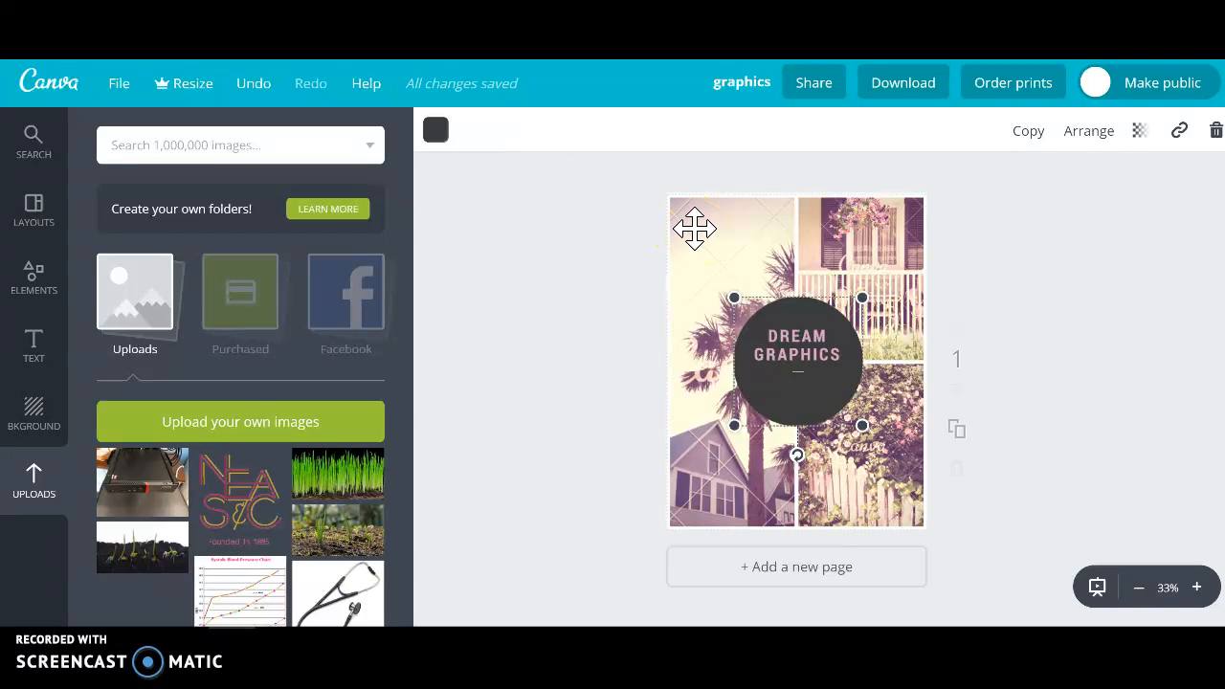
Delete the background photos together with their grid, leaving only the circle and its heading on the page.
{"action": "left_click", "coordinate": [695, 228]}
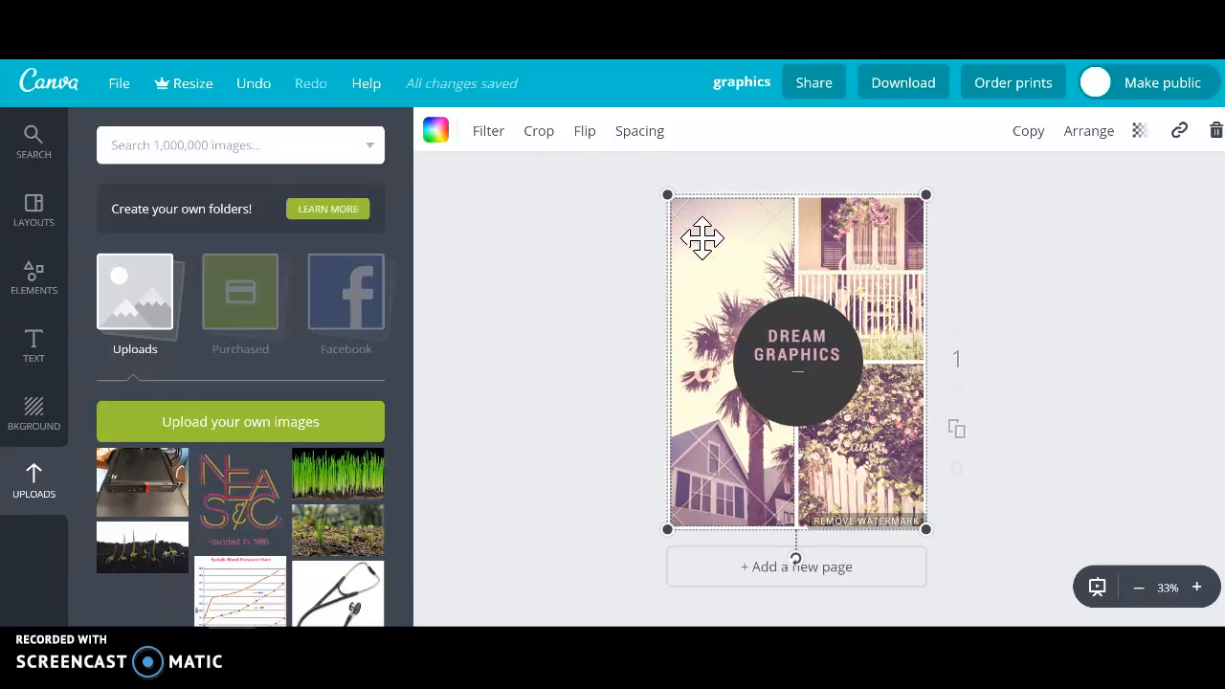
{"action": "key", "text": "Delete"}
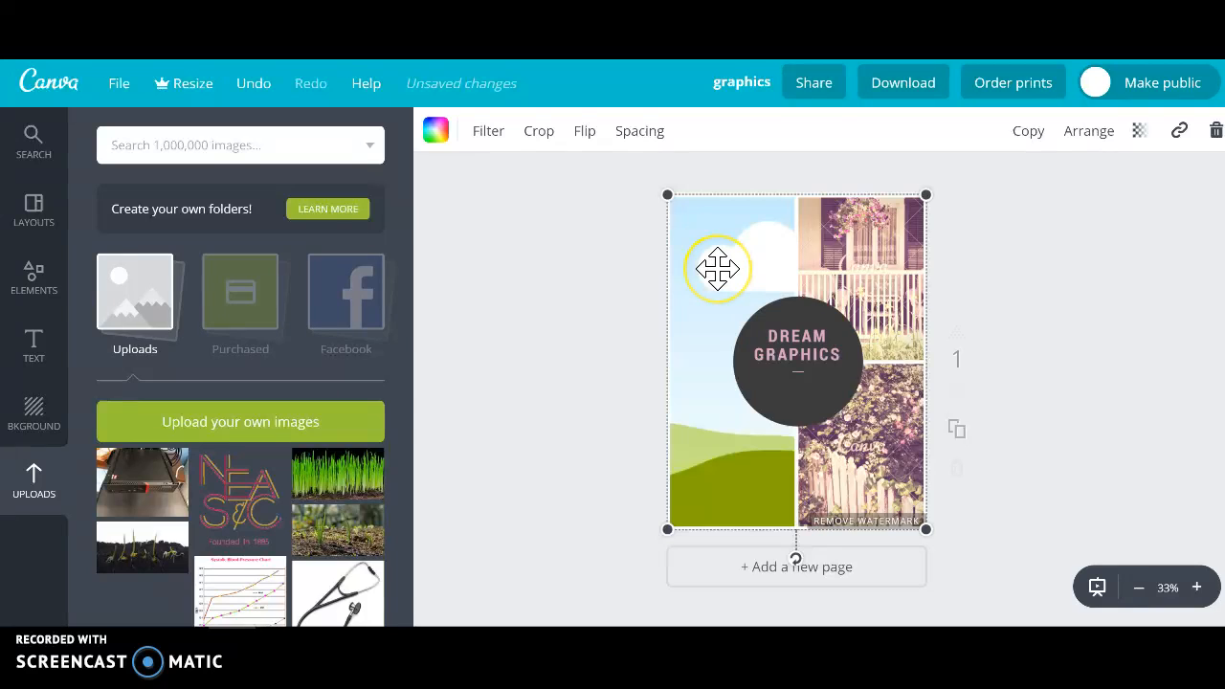
{"action": "key", "text": "Delete"}
{"action": "left_click", "coordinate": [718, 269]}
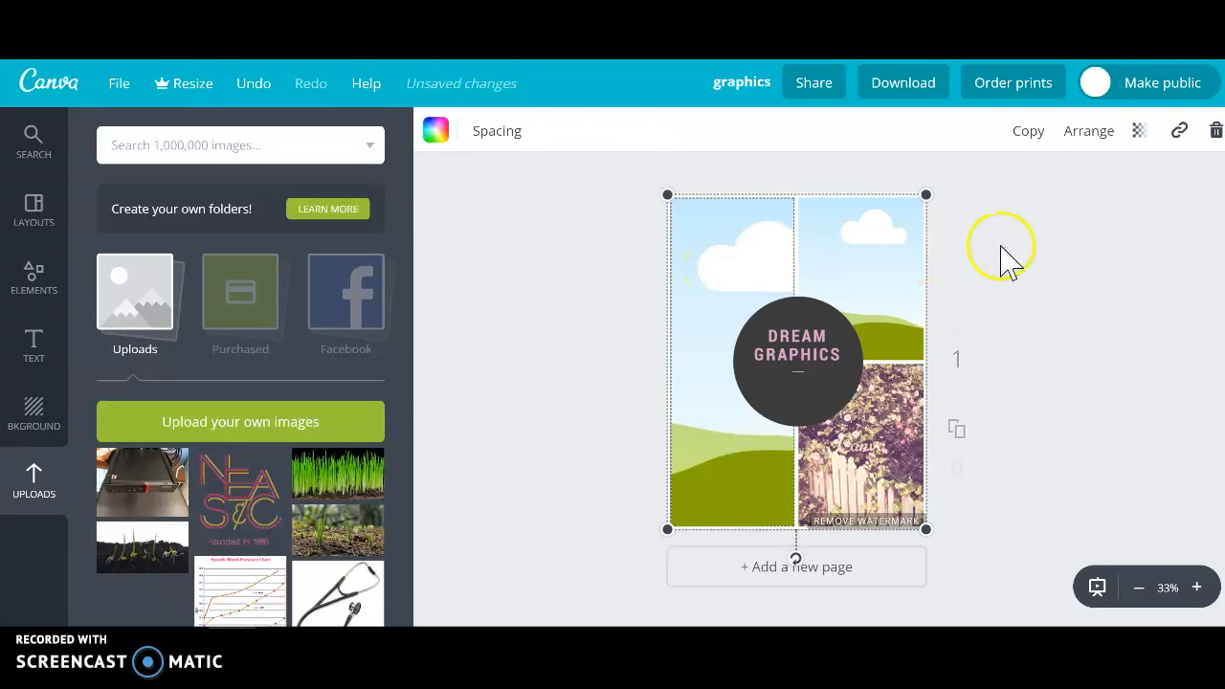
{"action": "key", "text": "Delete"}
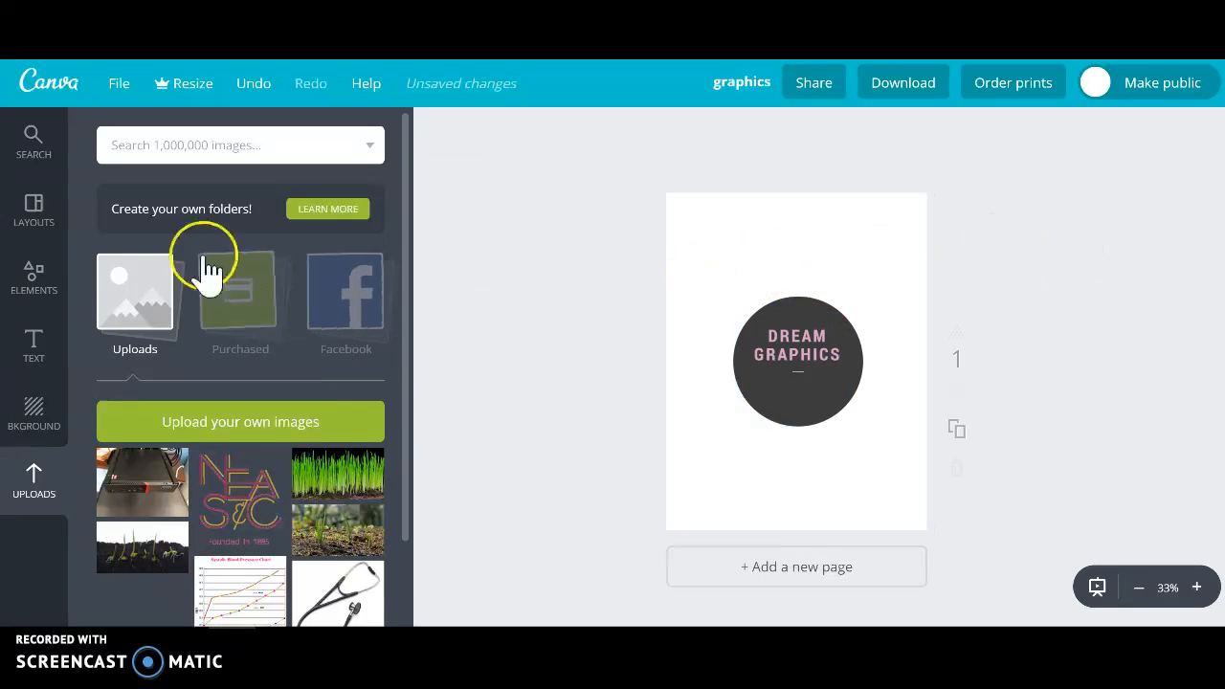
Add the free photo of an orange sunset over the sea to the upper part of the page.
{"action": "left_click", "coordinate": [35, 280]}
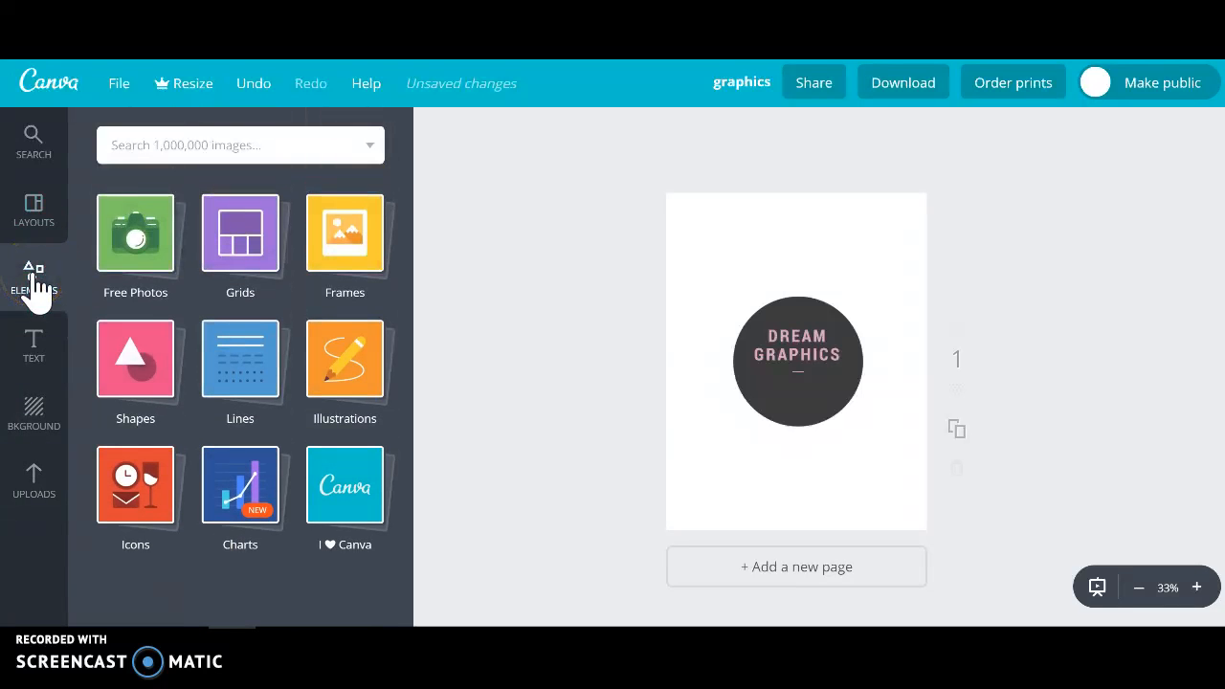
{"action": "left_click", "coordinate": [143, 260]}
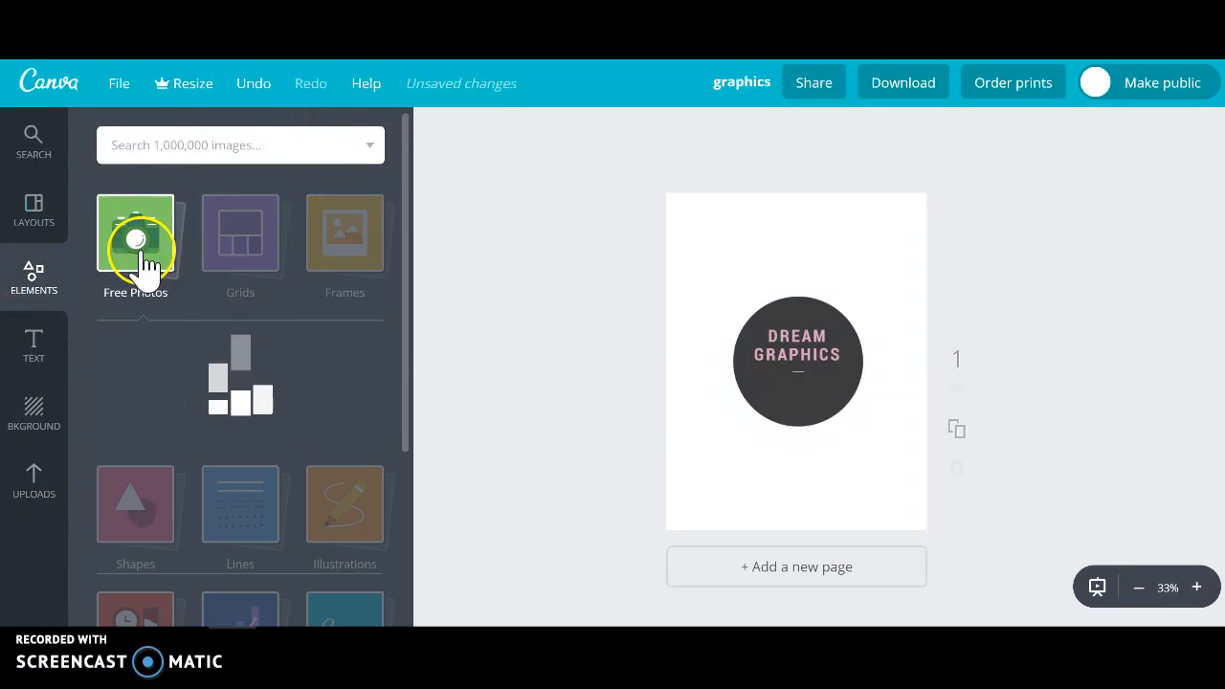
{"action": "scroll", "coordinate": [354, 422], "scroll_direction": "down", "scroll_amount": 1}
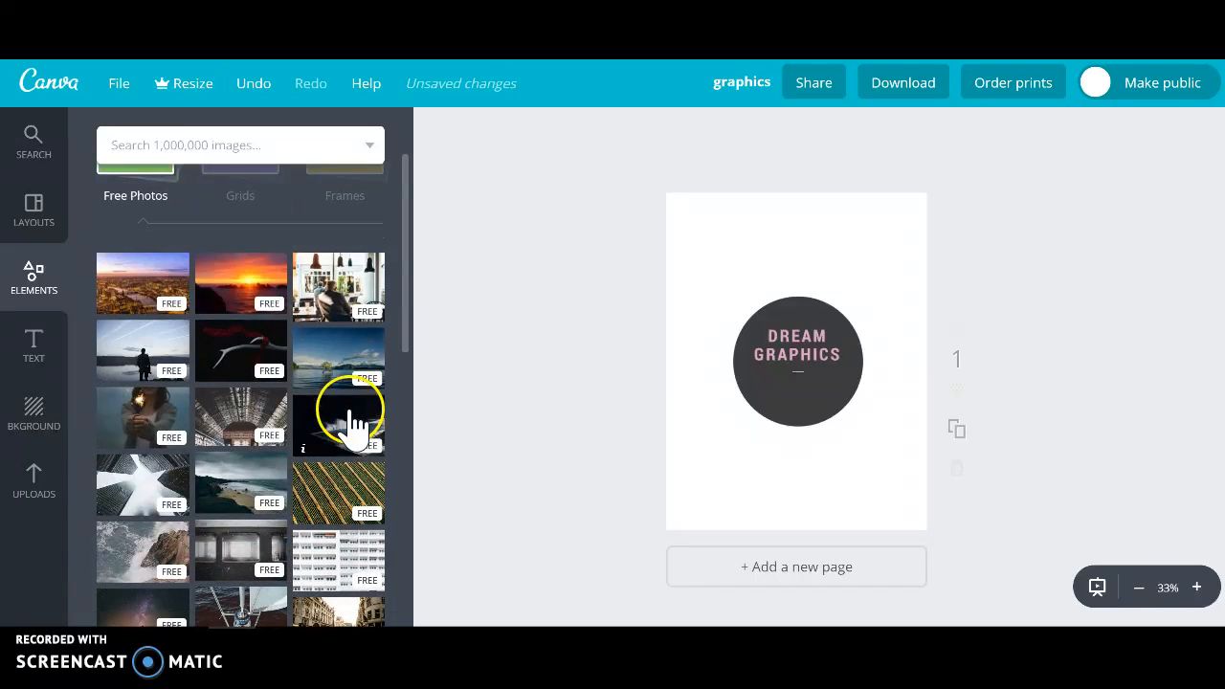
{"action": "left_click_drag", "start_coordinate": [240, 305], "coordinate": [771, 298]}
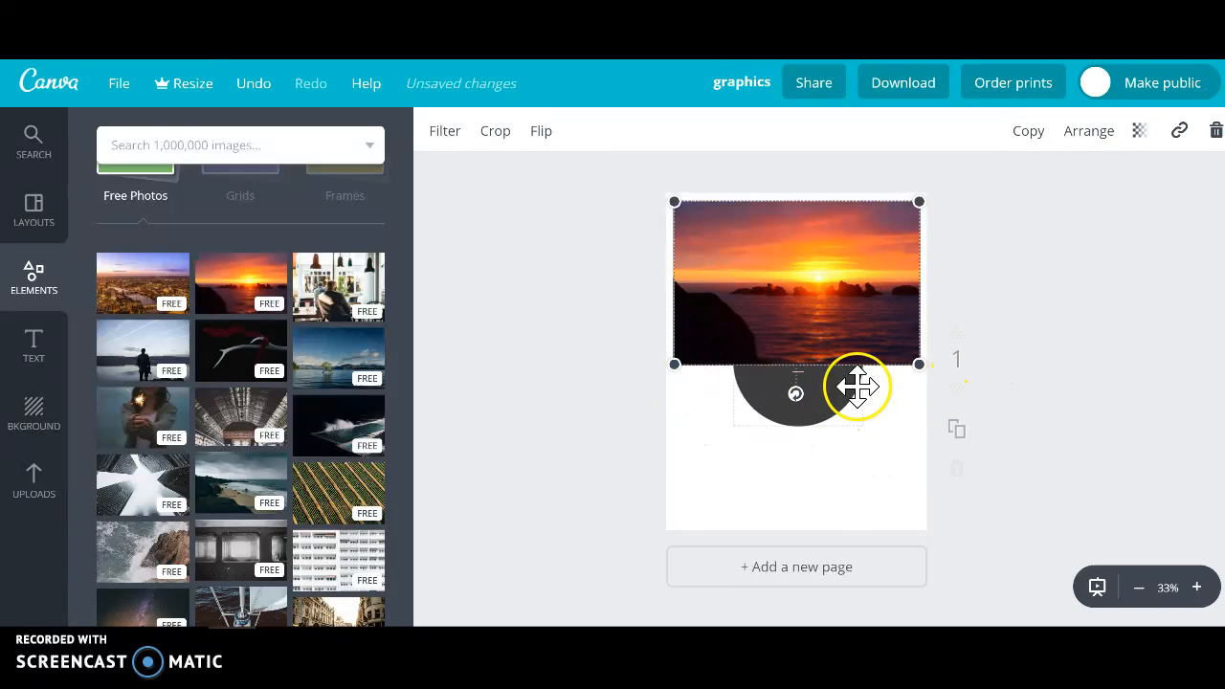
Send the sunset photo back behind the circle and both heading words.
{"action": "left_click", "coordinate": [1103, 134]}
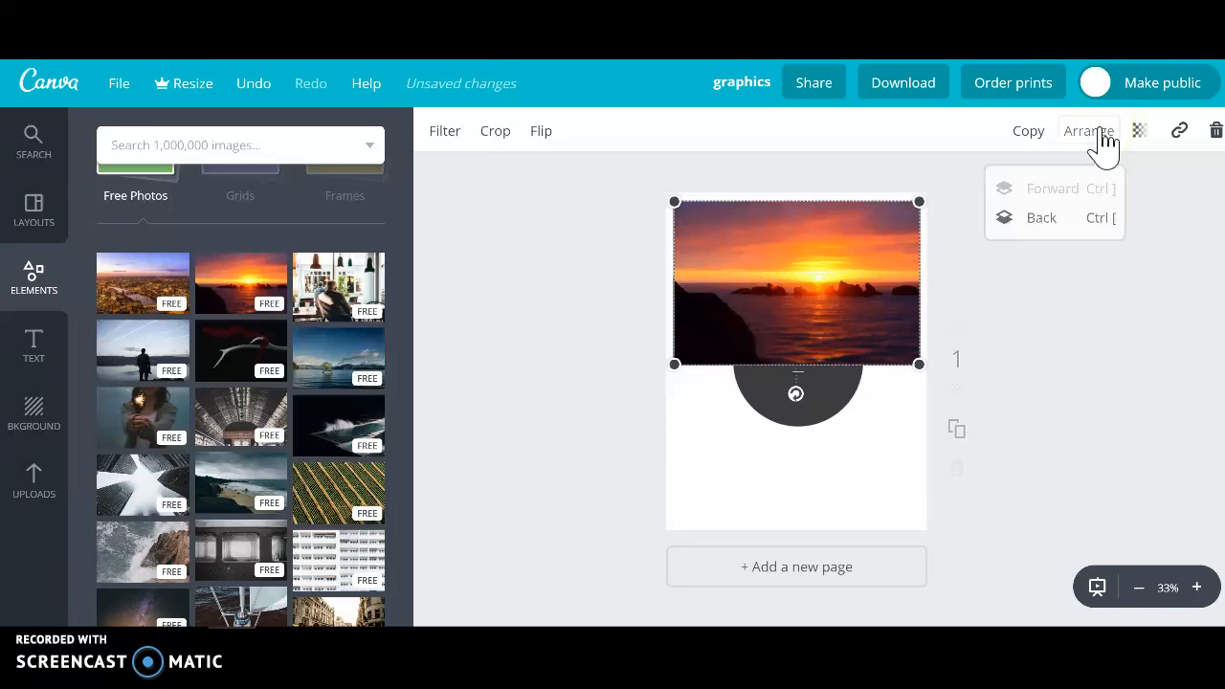
{"action": "left_click", "coordinate": [1043, 230]}
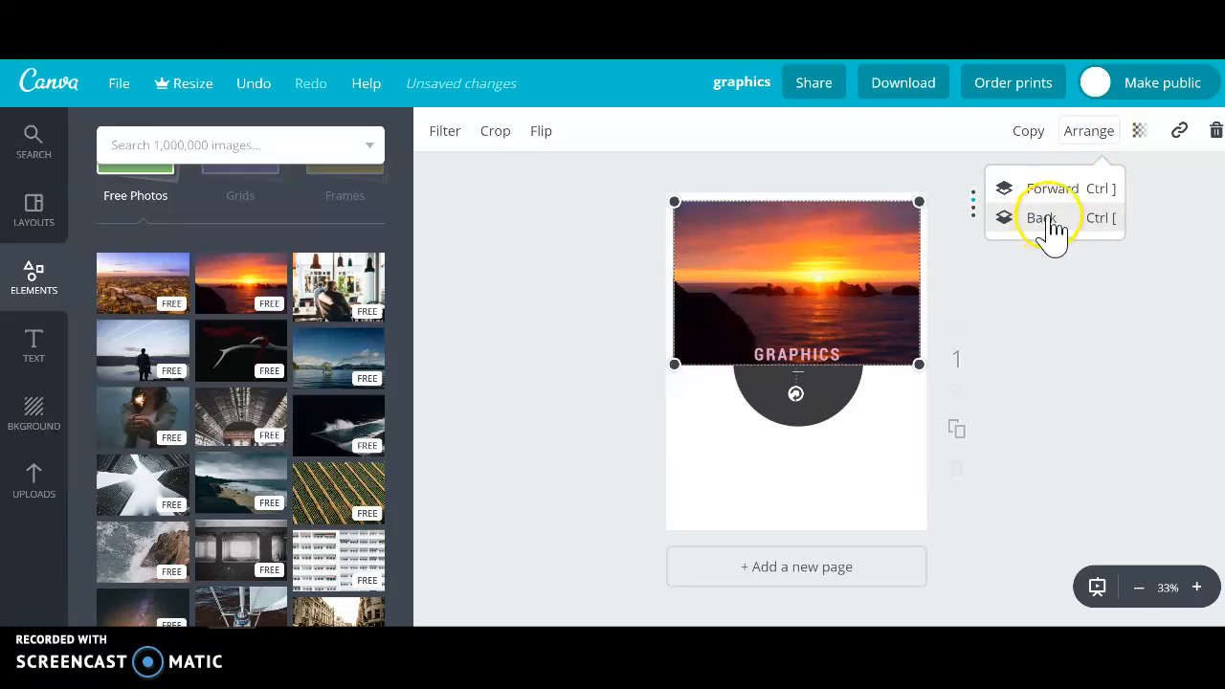
{"action": "left_click", "coordinate": [1048, 222]}
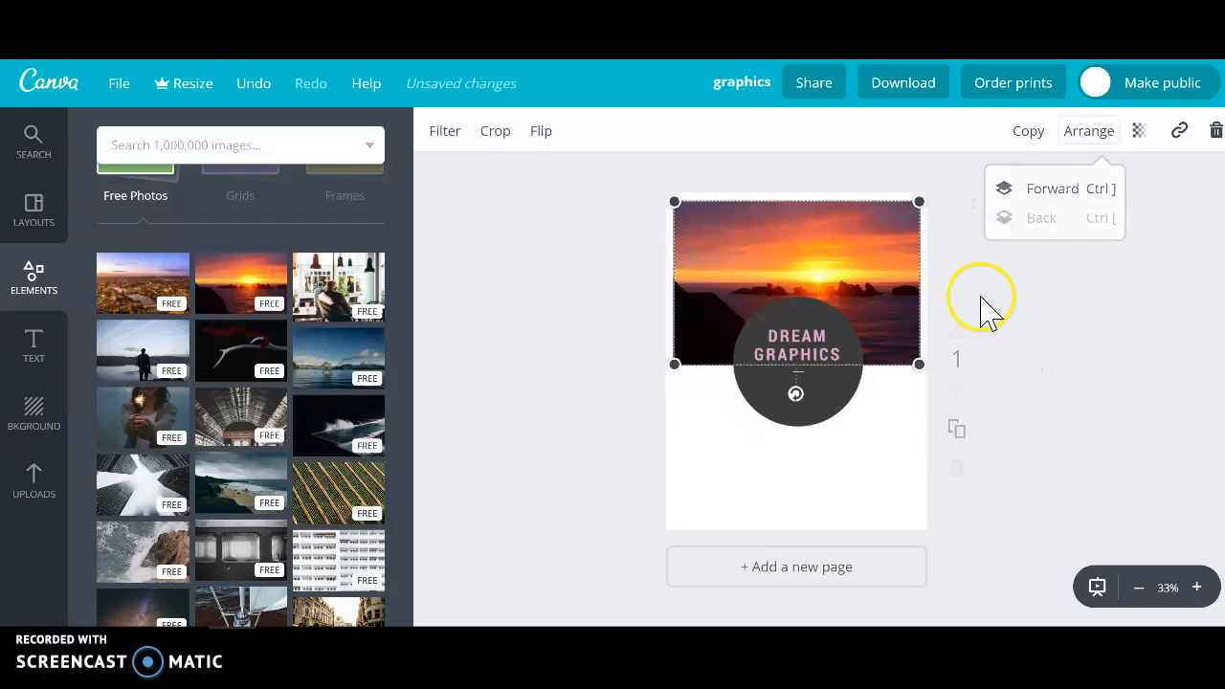
{"action": "left_click", "coordinate": [978, 299]}
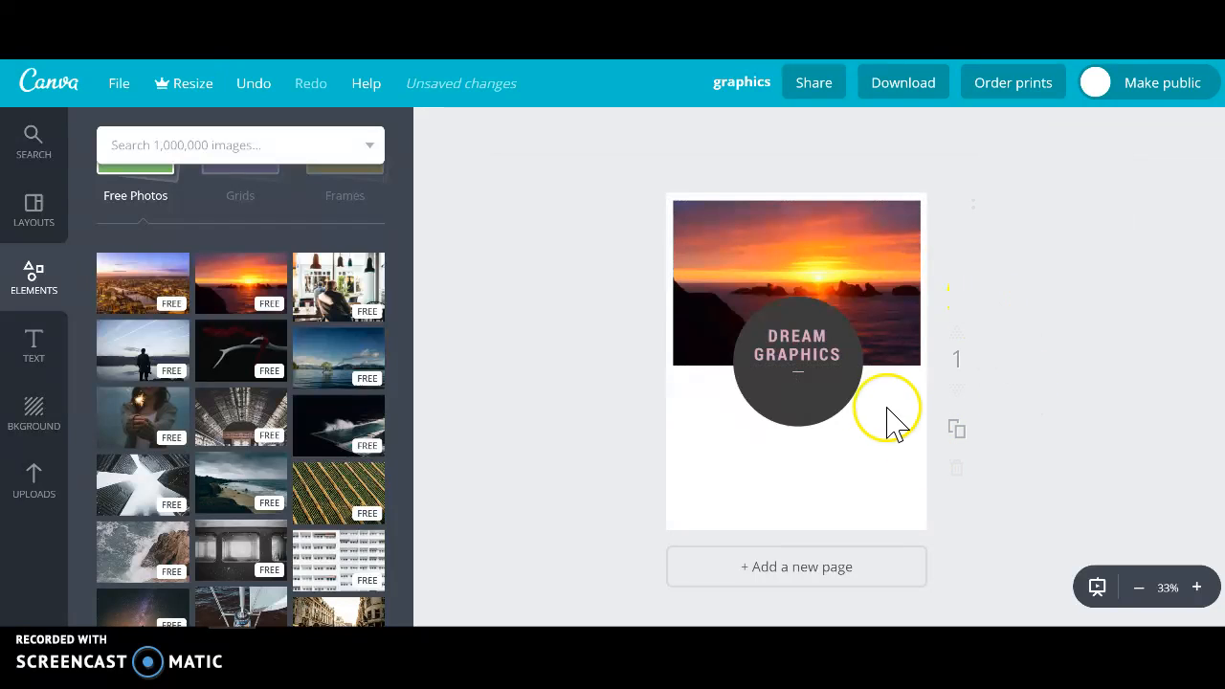
Try red and blue fills on the dark circle, then set its color to purple from the default palette.
{"action": "left_click", "coordinate": [838, 403]}
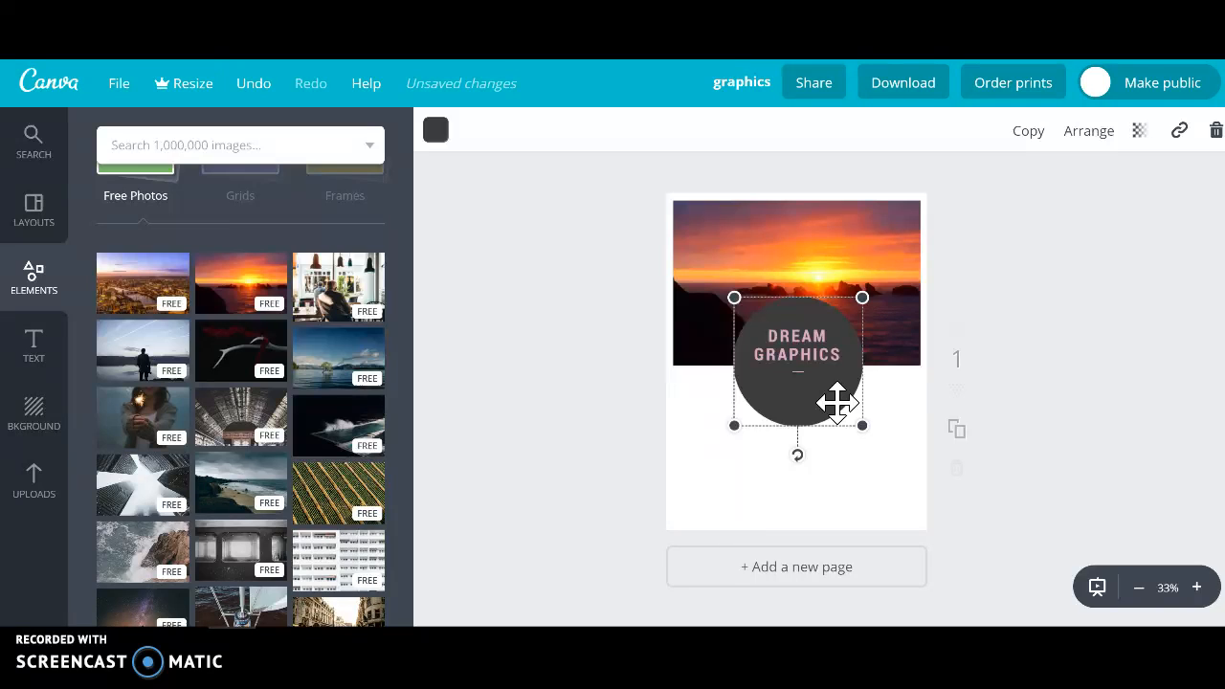
{"action": "left_click", "coordinate": [436, 130]}
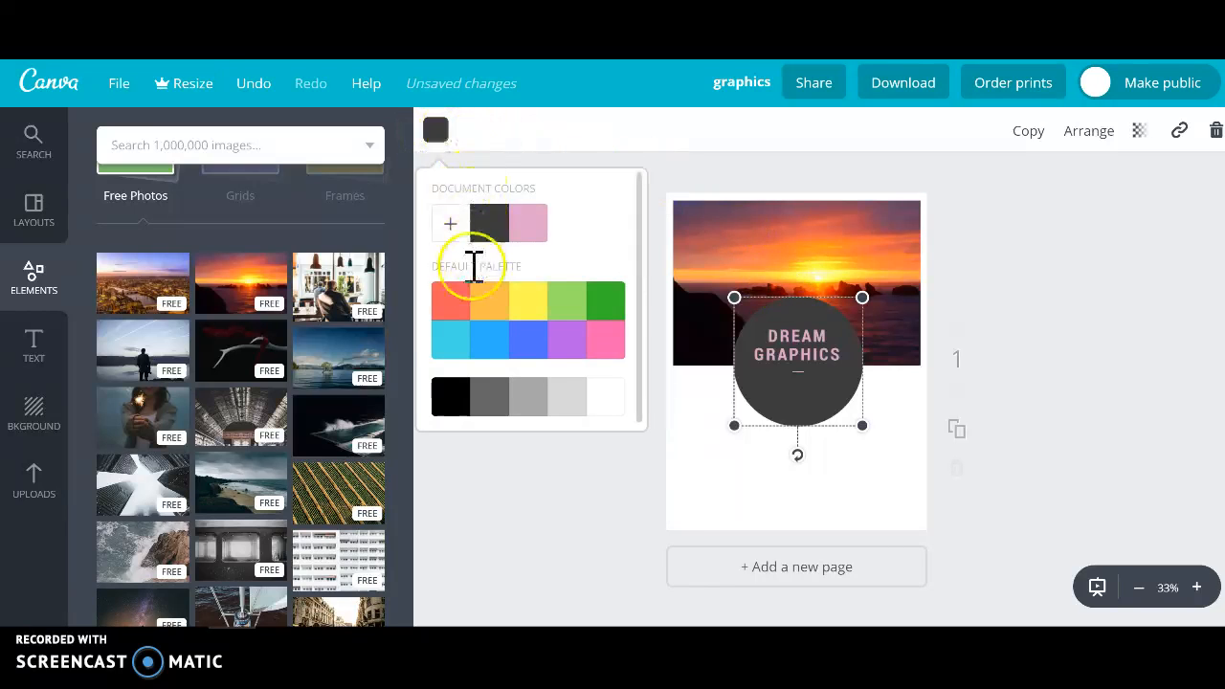
{"action": "left_click", "coordinate": [448, 311]}
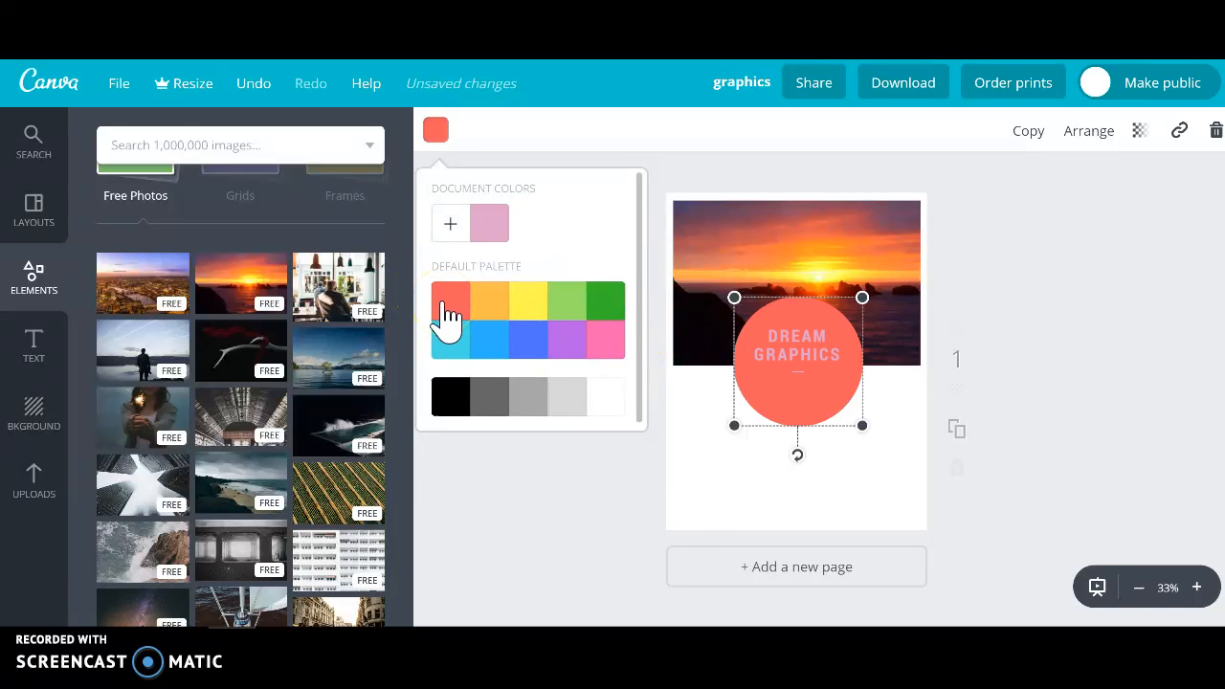
{"action": "left_click", "coordinate": [529, 349]}
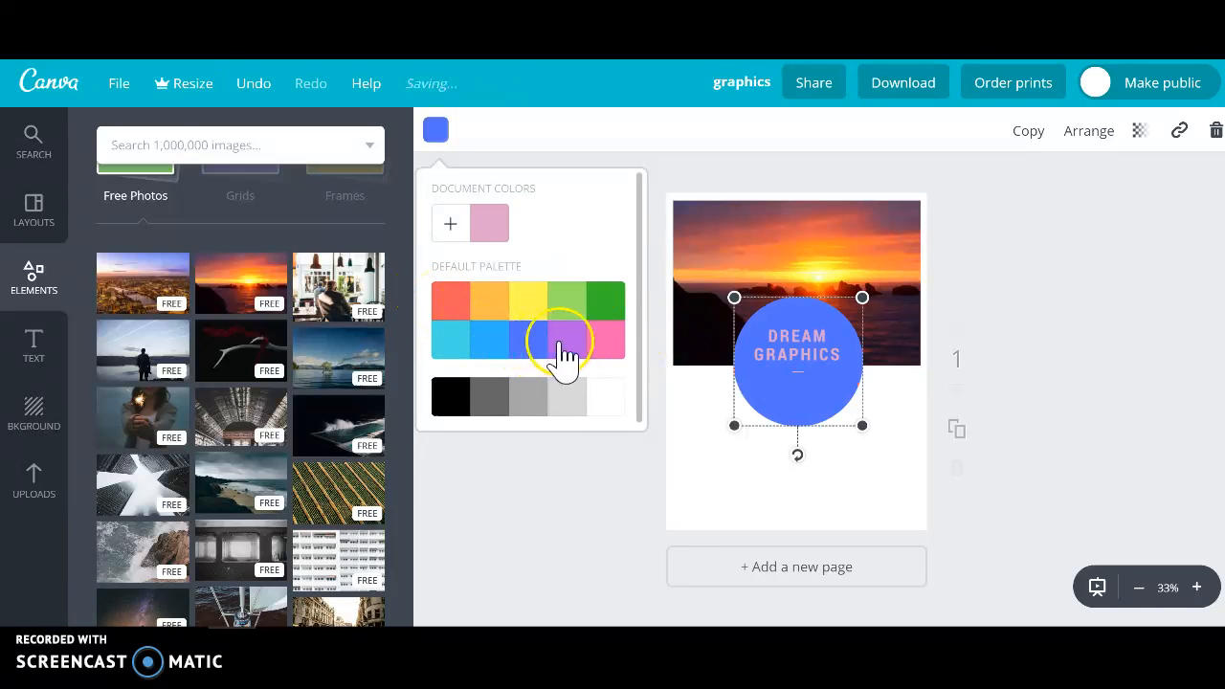
{"action": "left_click", "coordinate": [565, 346]}
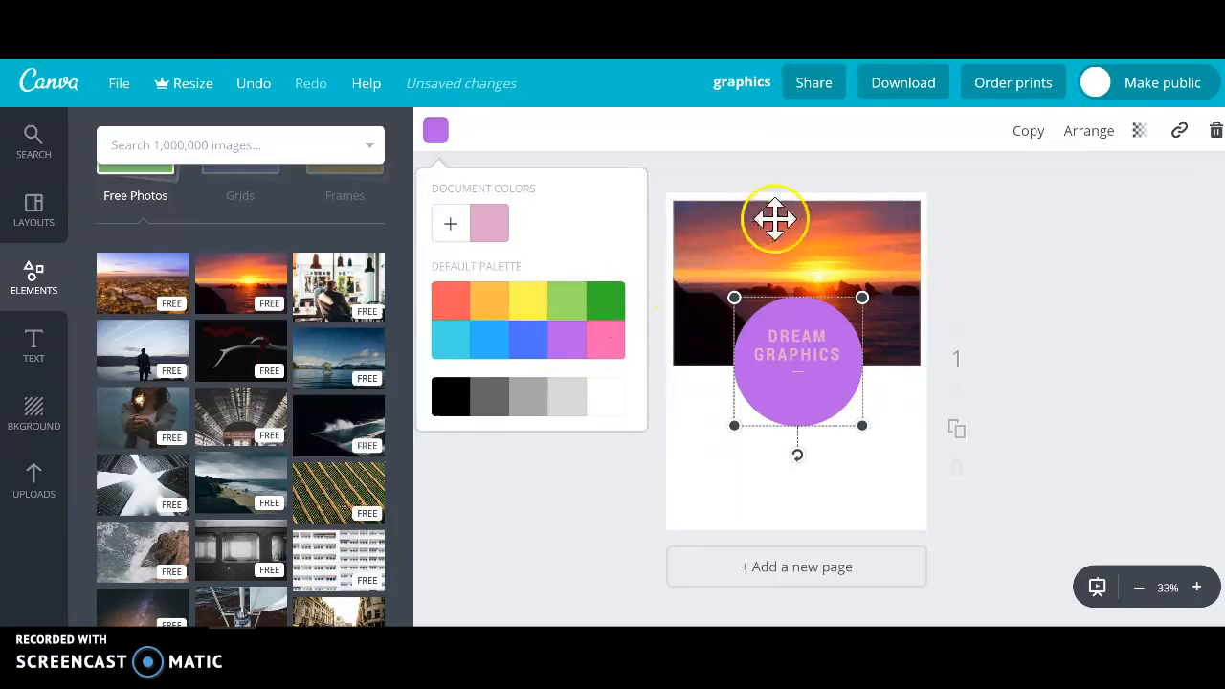
Set the text color of the heading word GRAPHICS in the circle to black from the default palette.
{"action": "double_click", "coordinate": [797, 354]}
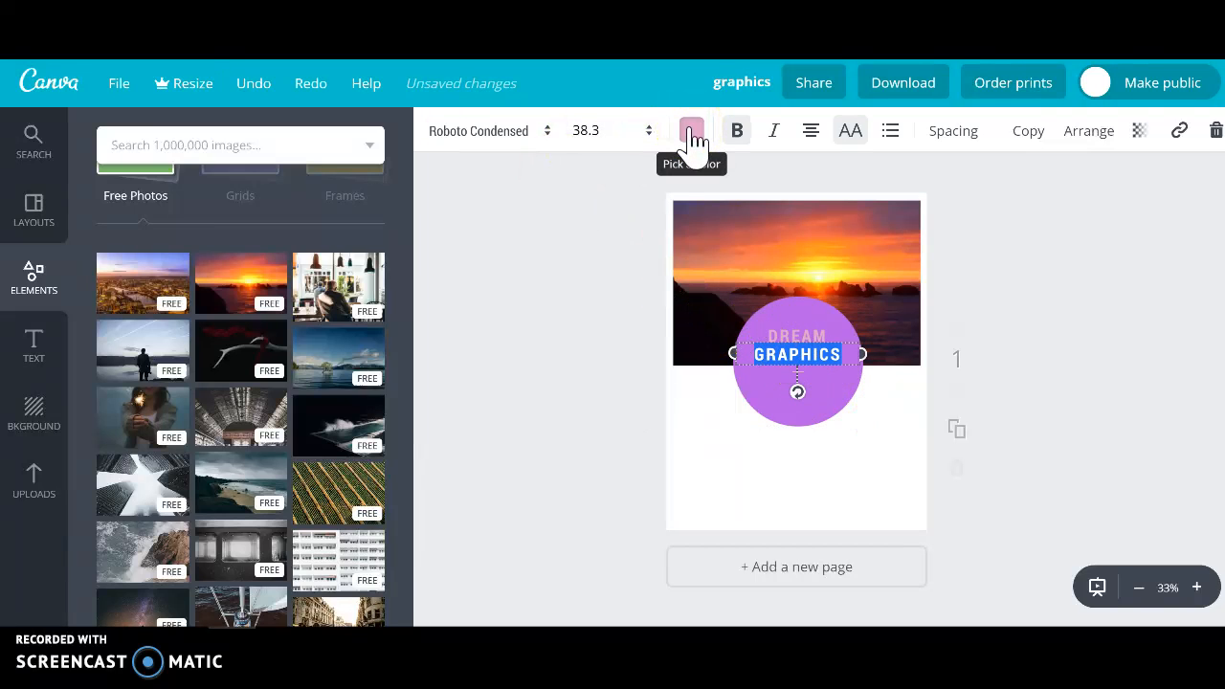
{"action": "left_click", "coordinate": [691, 131]}
{"action": "left_click", "coordinate": [711, 394]}
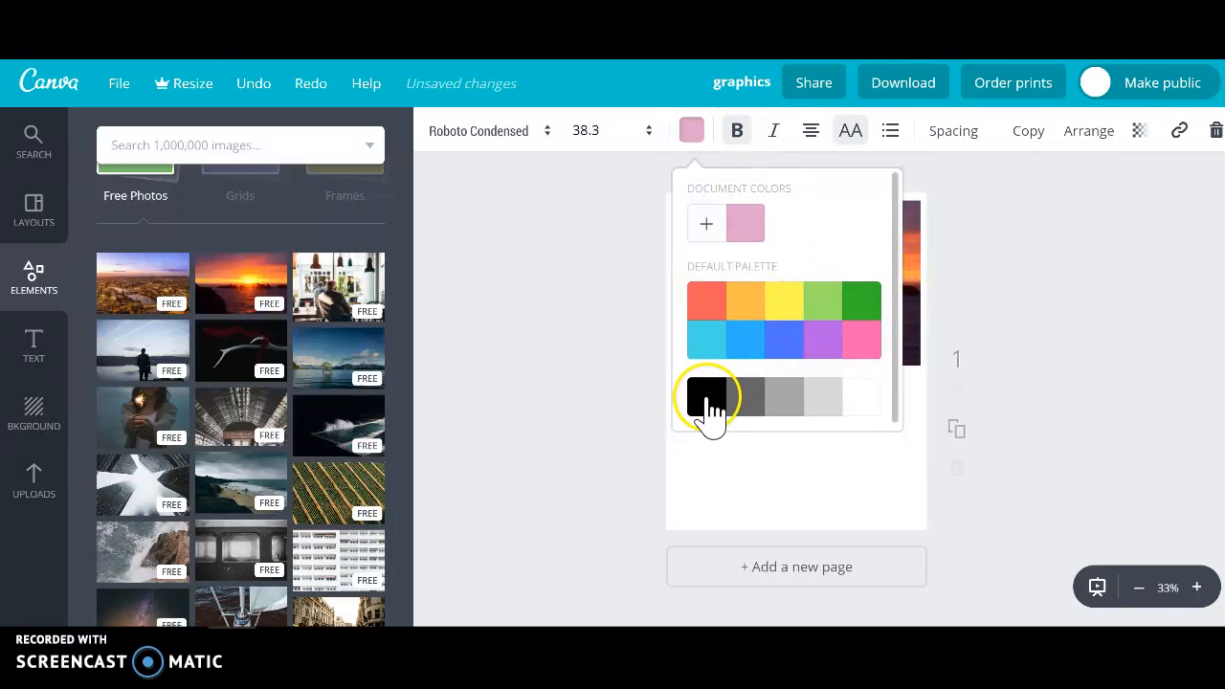
{"action": "left_click", "coordinate": [582, 350]}
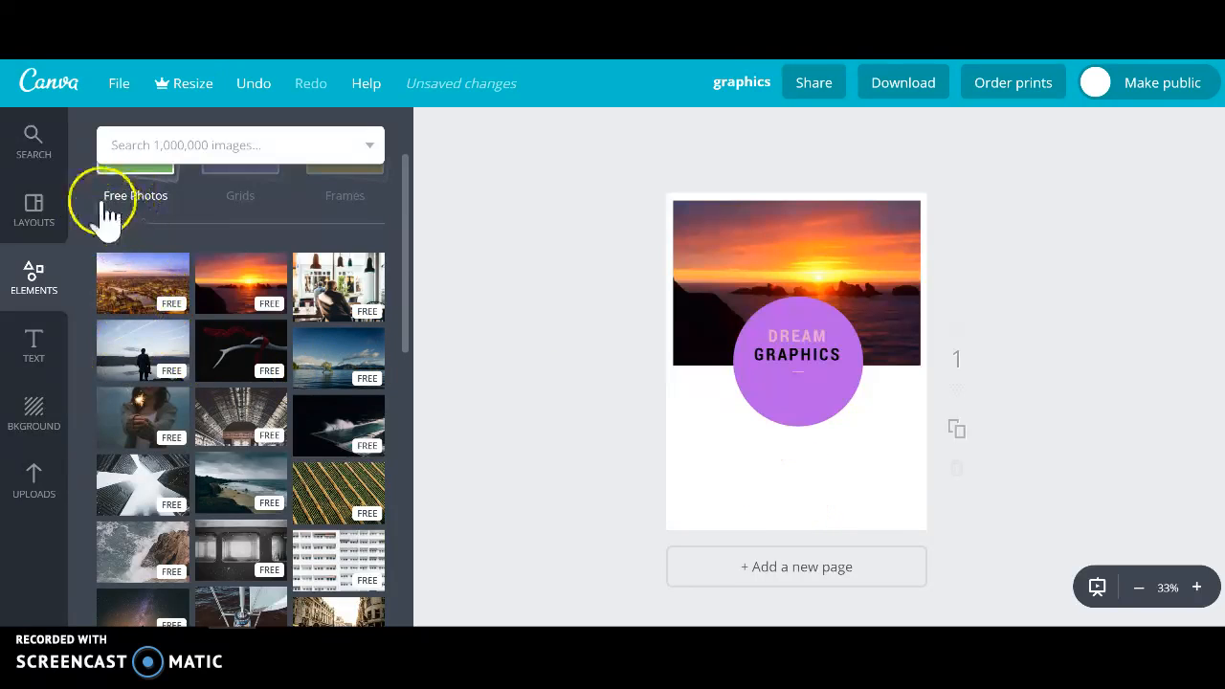
Leave the free photos and browse the collection of illustrations available as design elements.
{"action": "left_click", "coordinate": [151, 192]}
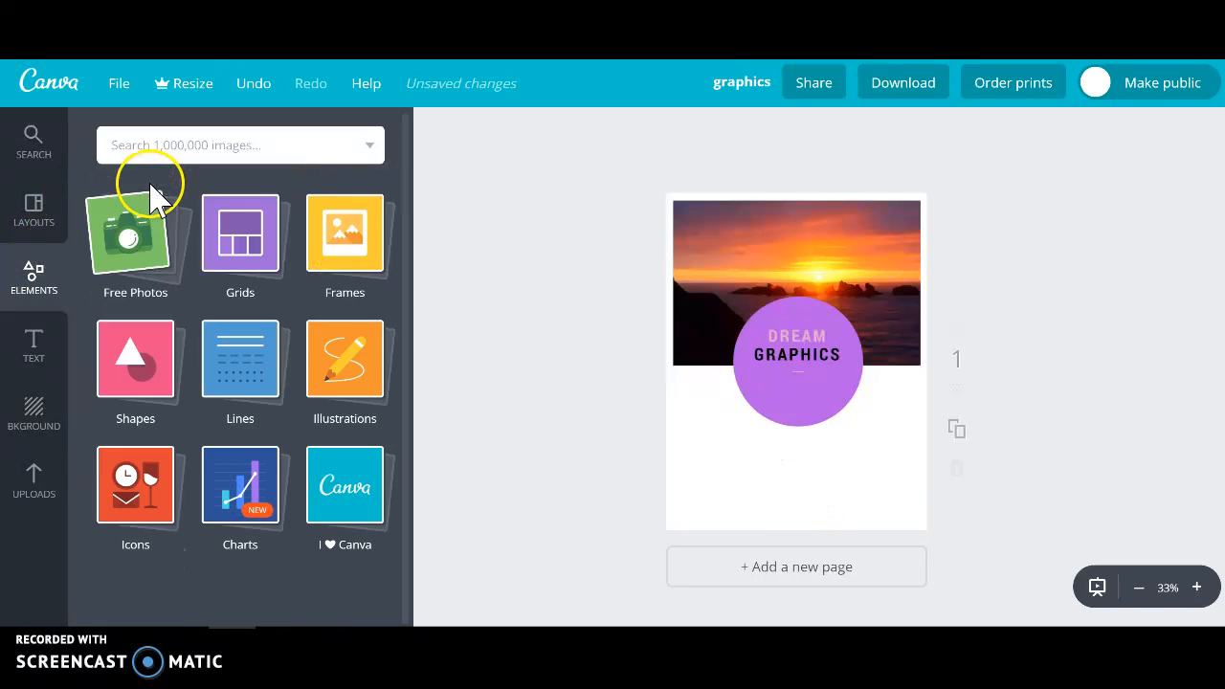
{"action": "left_click", "coordinate": [367, 391]}
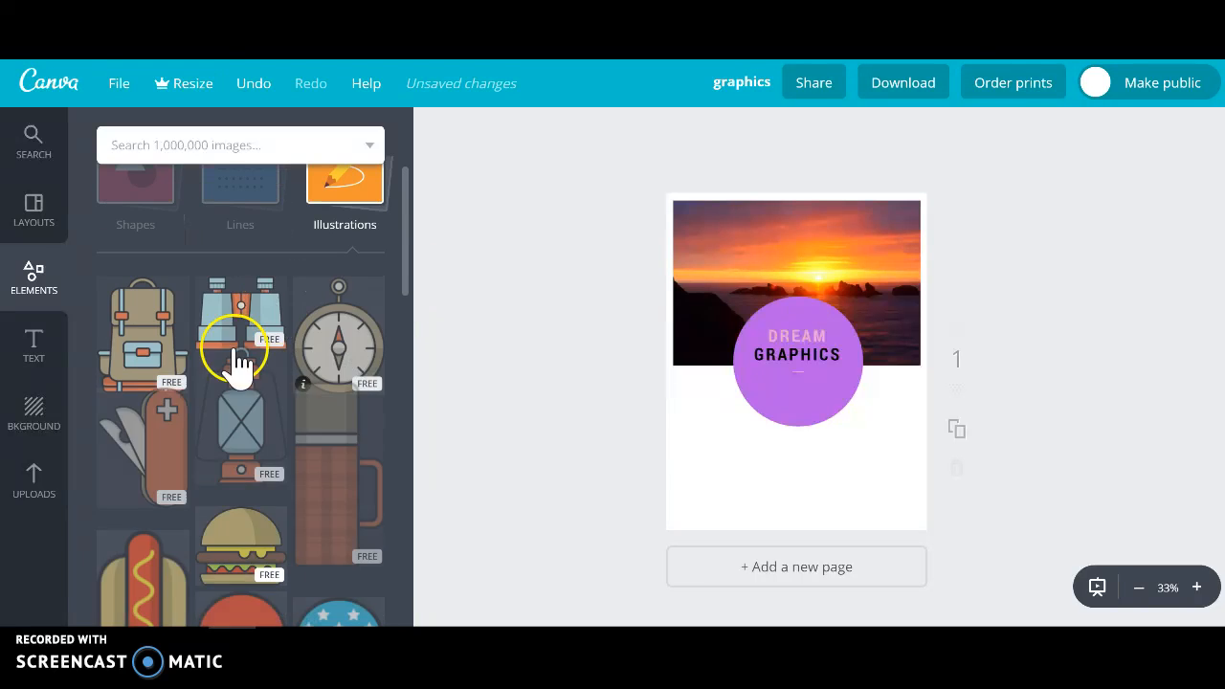
{"action": "scroll", "coordinate": [378, 359], "scroll_direction": "down", "scroll_amount": 3}
{"action": "scroll", "coordinate": [373, 368], "scroll_direction": "down", "scroll_amount": 8}
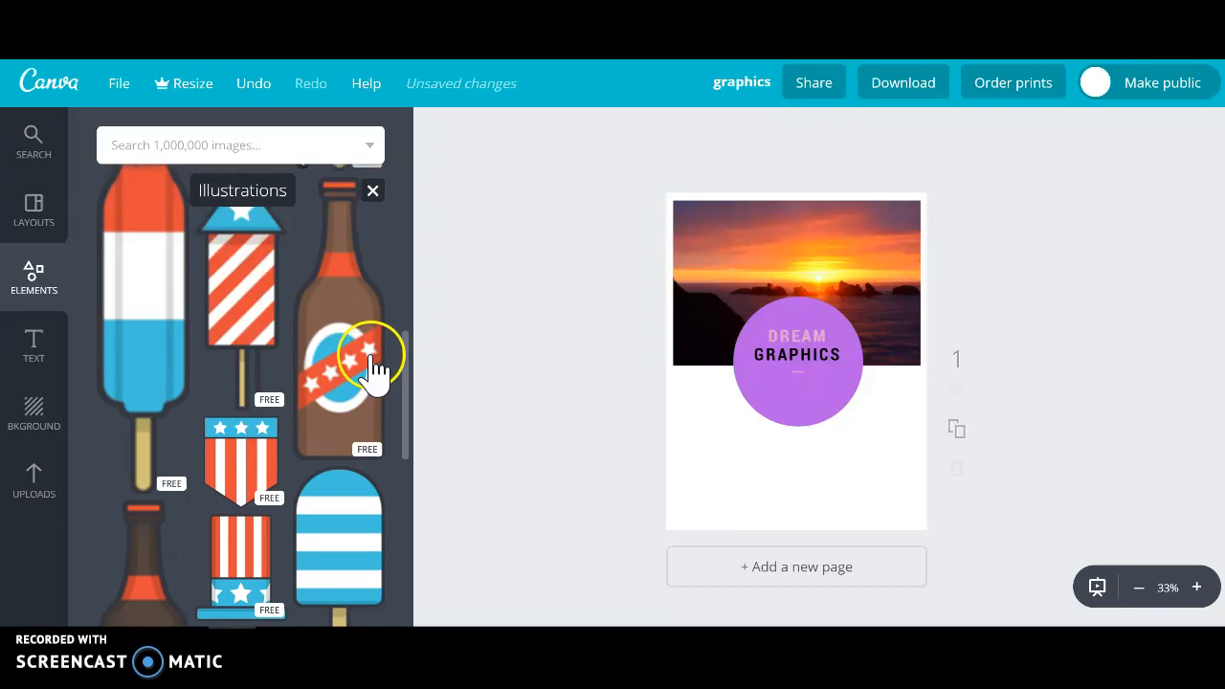
{"action": "scroll", "coordinate": [372, 369], "scroll_direction": "down", "scroll_amount": 4}
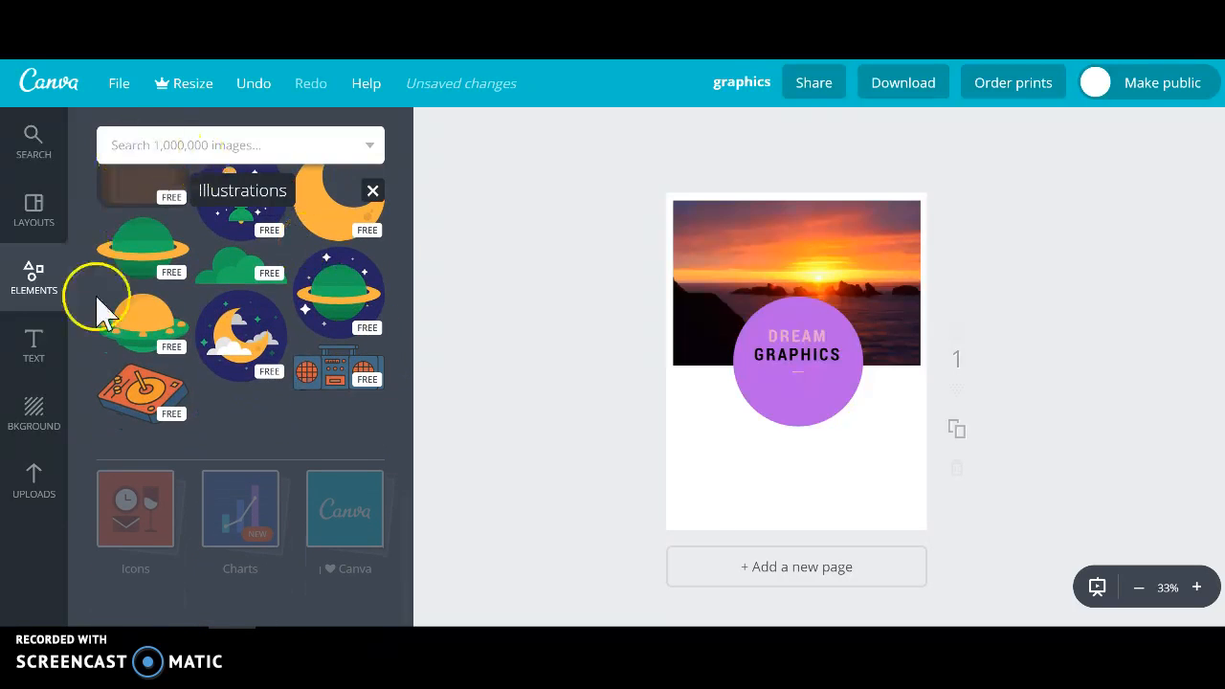
{"action": "scroll", "coordinate": [328, 350], "scroll_direction": "up", "scroll_amount": 5}
{"action": "scroll", "coordinate": [325, 345], "scroll_direction": "up", "scroll_amount": 6}
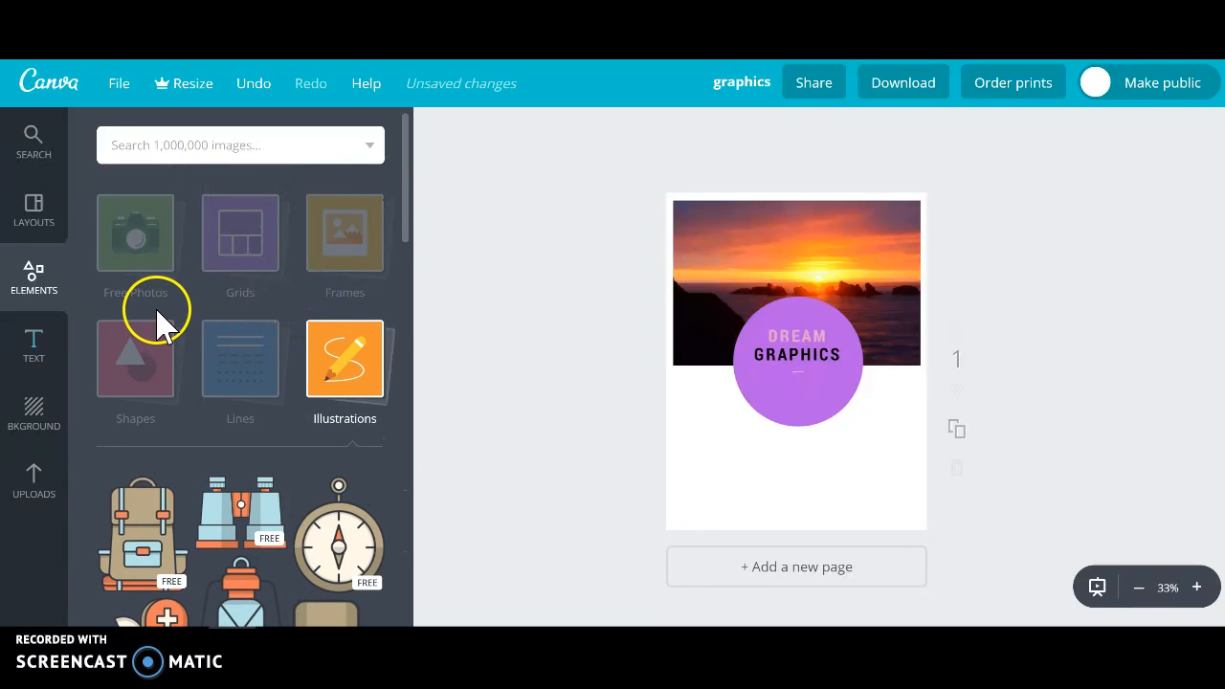
{"action": "left_click", "coordinate": [134, 373]}
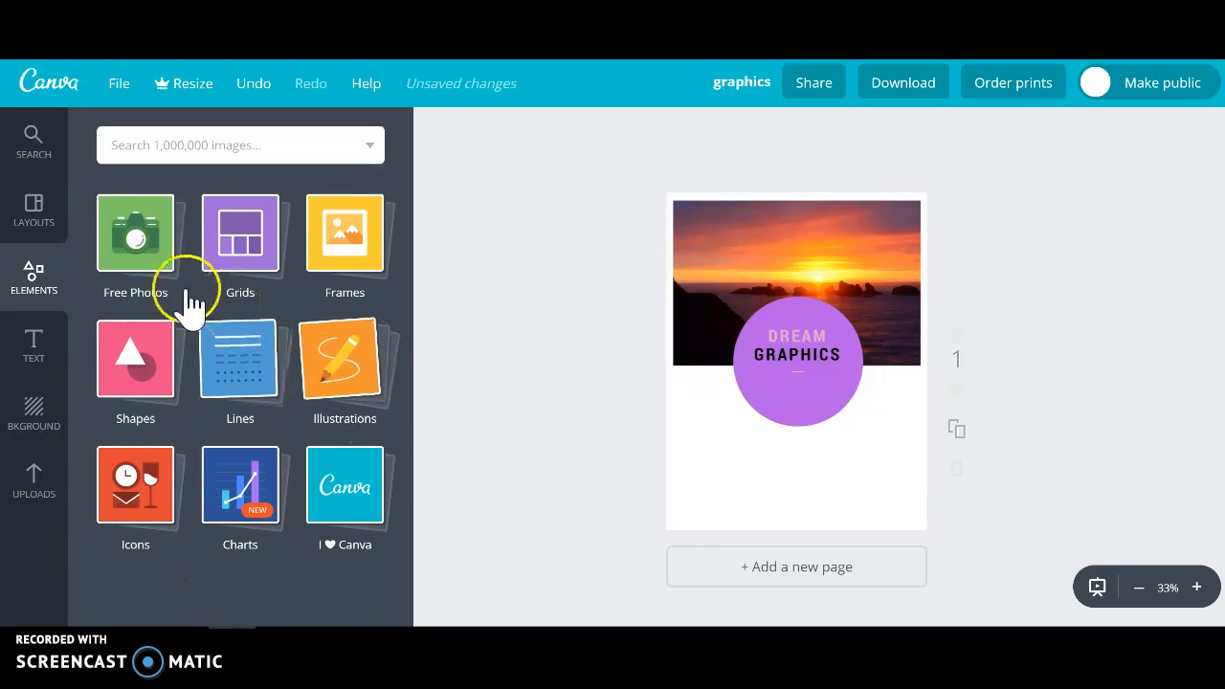
Browse the collection of shapes, looking over the circles, ellipses and triangles on offer.
{"action": "left_click", "coordinate": [149, 378]}
{"action": "scroll", "coordinate": [350, 415], "scroll_direction": "down", "scroll_amount": 6}
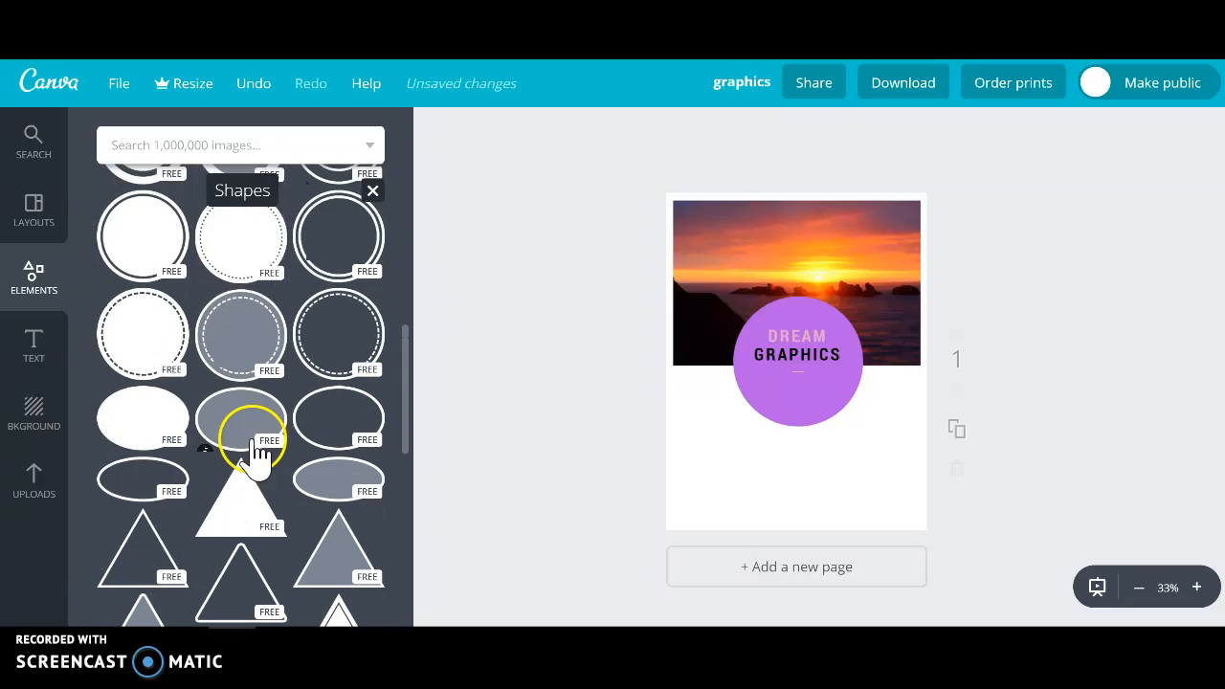
{"action": "scroll", "coordinate": [264, 349], "scroll_direction": "down", "scroll_amount": 1}
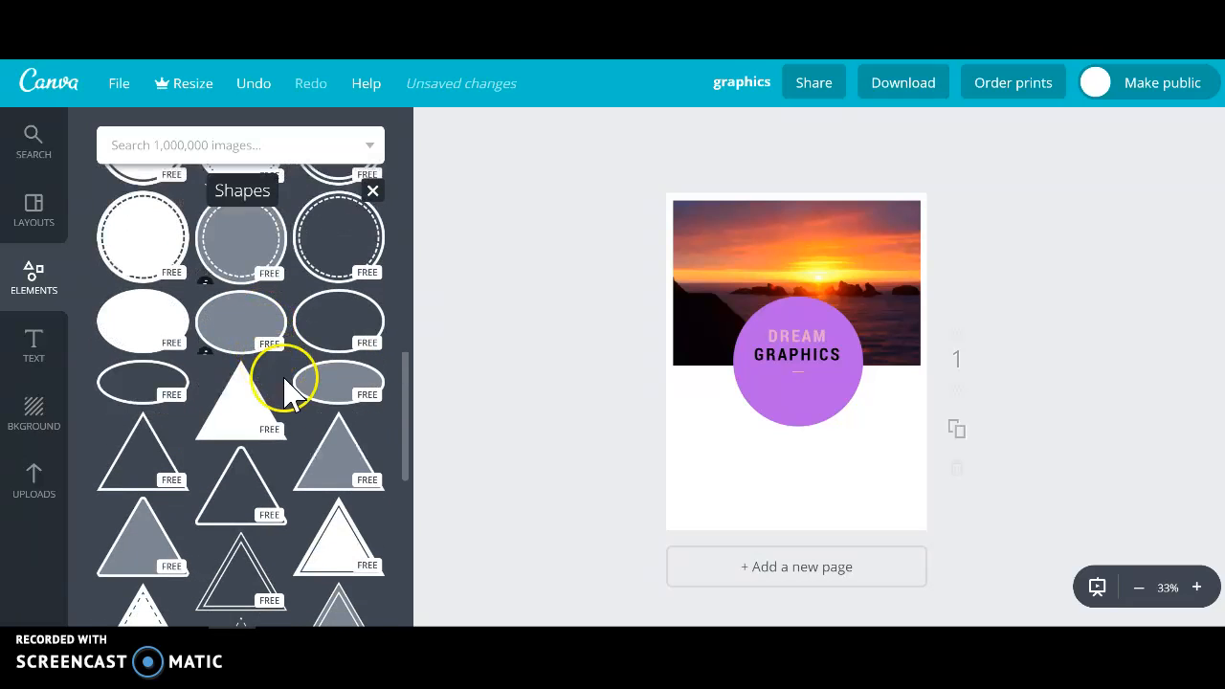
{"action": "scroll", "coordinate": [240, 288], "scroll_direction": "up", "scroll_amount": 10}
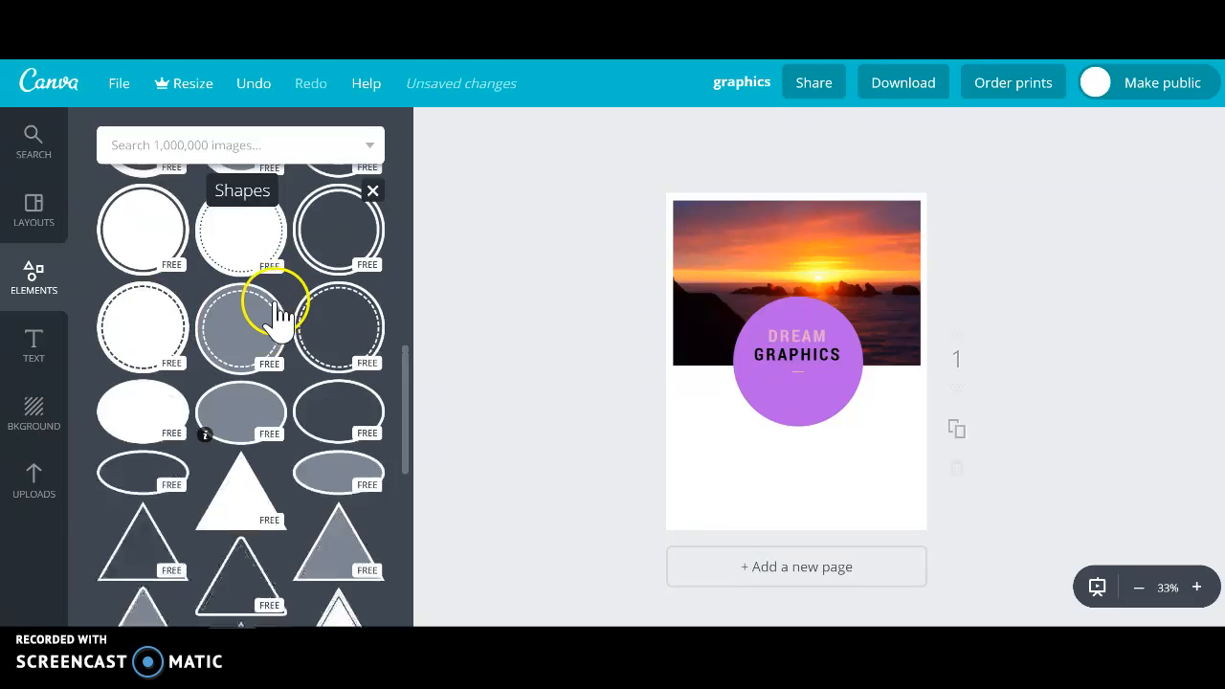
{"action": "left_click", "coordinate": [135, 383]}
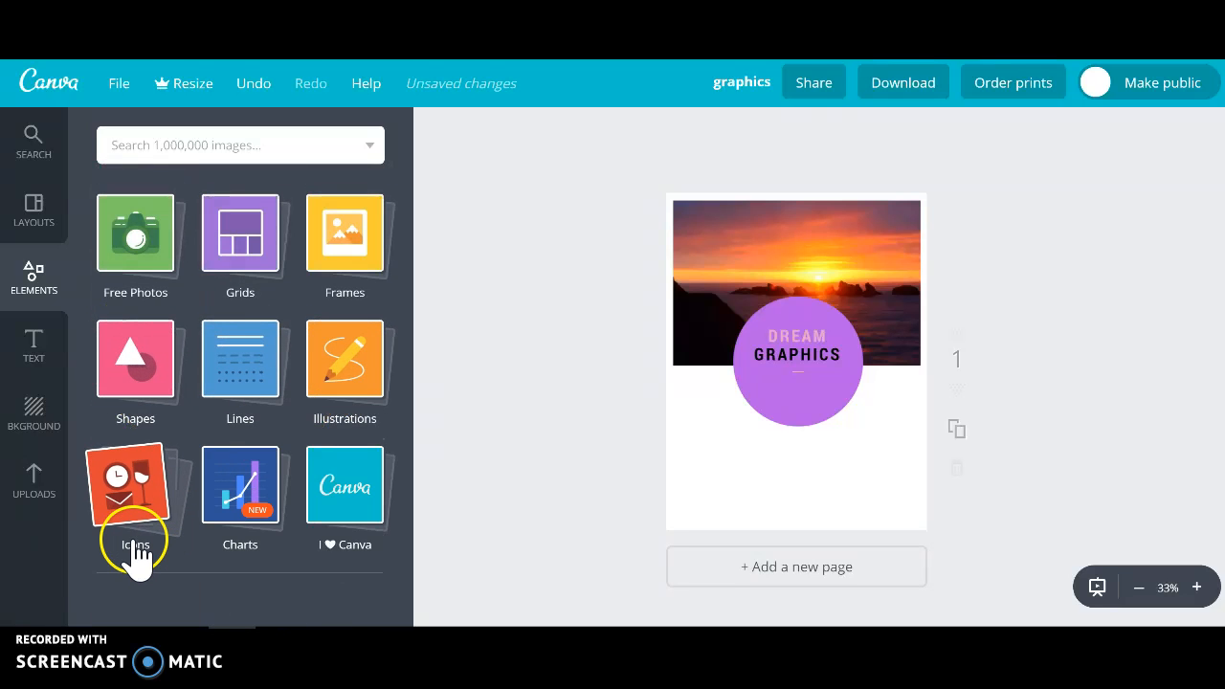
Browse the collection of icons to examine the available styles and subjects.
{"action": "left_click", "coordinate": [134, 541]}
{"action": "scroll", "coordinate": [287, 470], "scroll_direction": "down", "scroll_amount": 3}
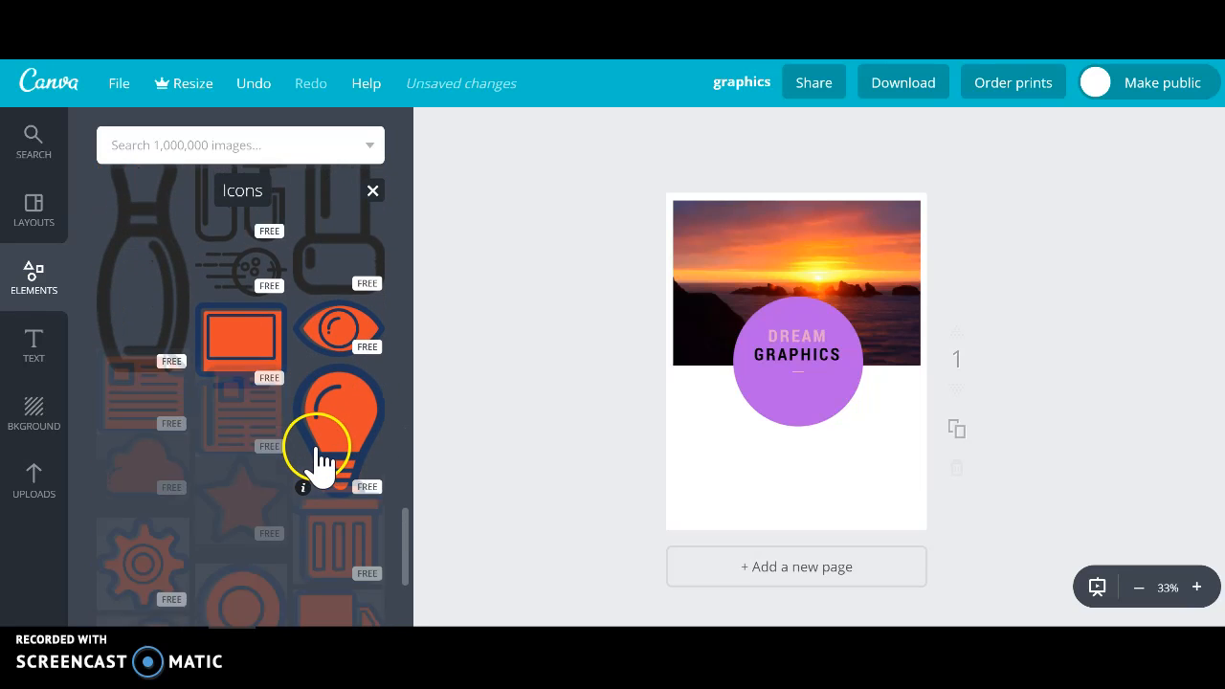
{"action": "scroll", "coordinate": [319, 452], "scroll_direction": "up", "scroll_amount": 3}
{"action": "scroll", "coordinate": [322, 450], "scroll_direction": "down", "scroll_amount": 5}
{"action": "scroll", "coordinate": [326, 449], "scroll_direction": "up", "scroll_amount": 15}
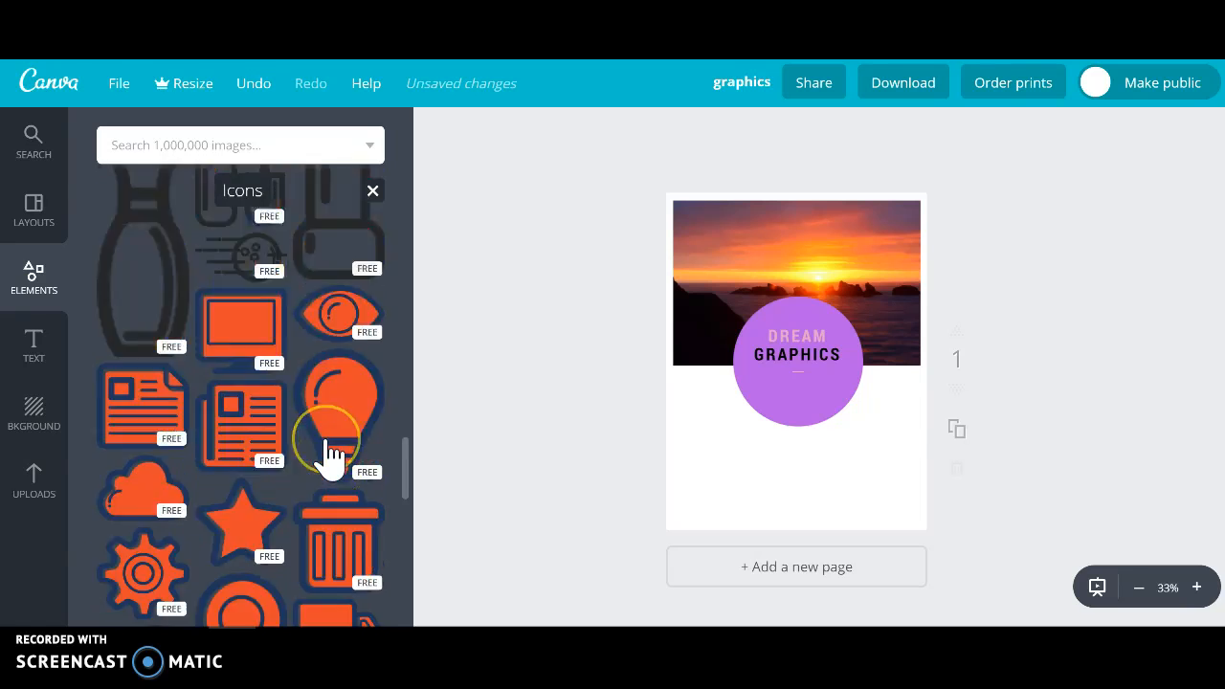
{"action": "scroll", "coordinate": [331, 455], "scroll_direction": "up", "scroll_amount": 10}
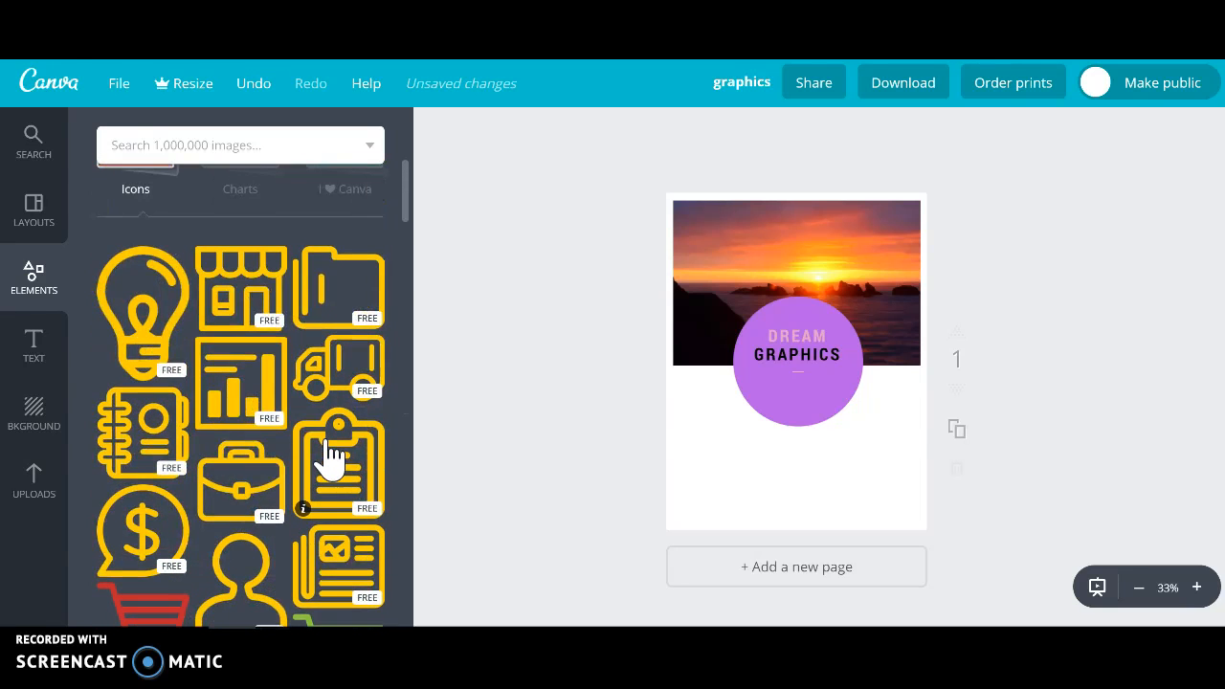
{"action": "scroll", "coordinate": [330, 455], "scroll_direction": "down", "scroll_amount": 10}
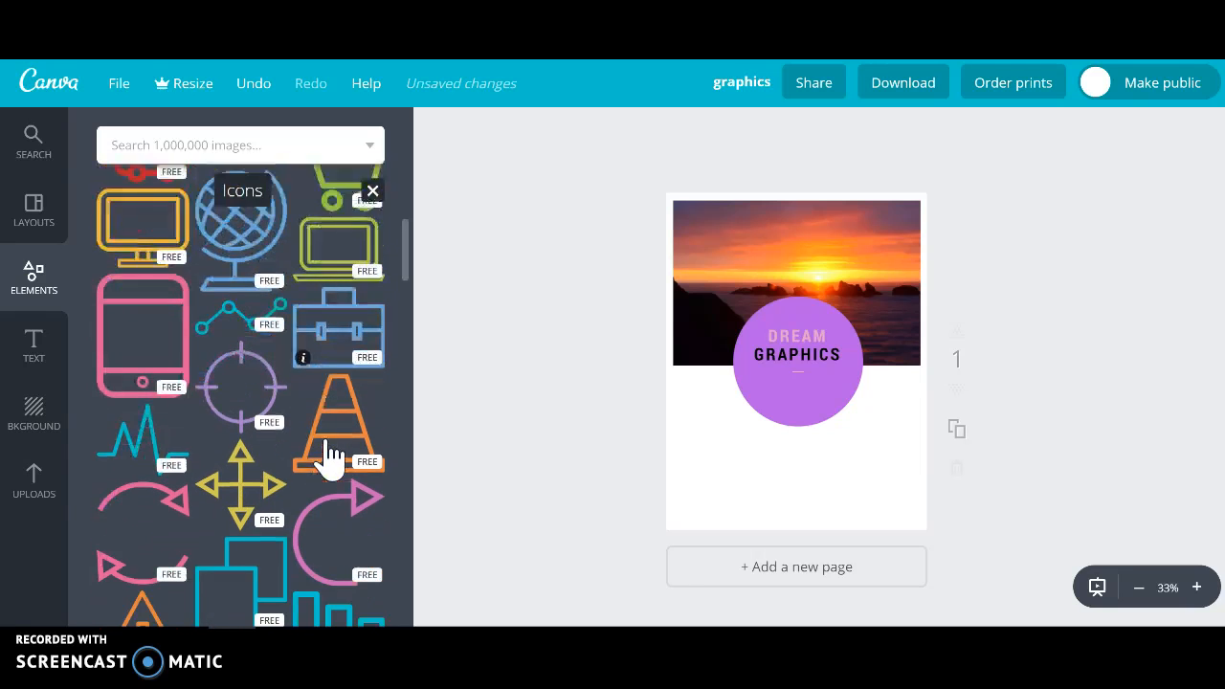
{"action": "scroll", "coordinate": [330, 455], "scroll_direction": "down", "scroll_amount": 3}
Search the image library for "plug" and place the free green two-part plug graphic on the lower part of the page.
{"action": "left_click", "coordinate": [128, 144]}
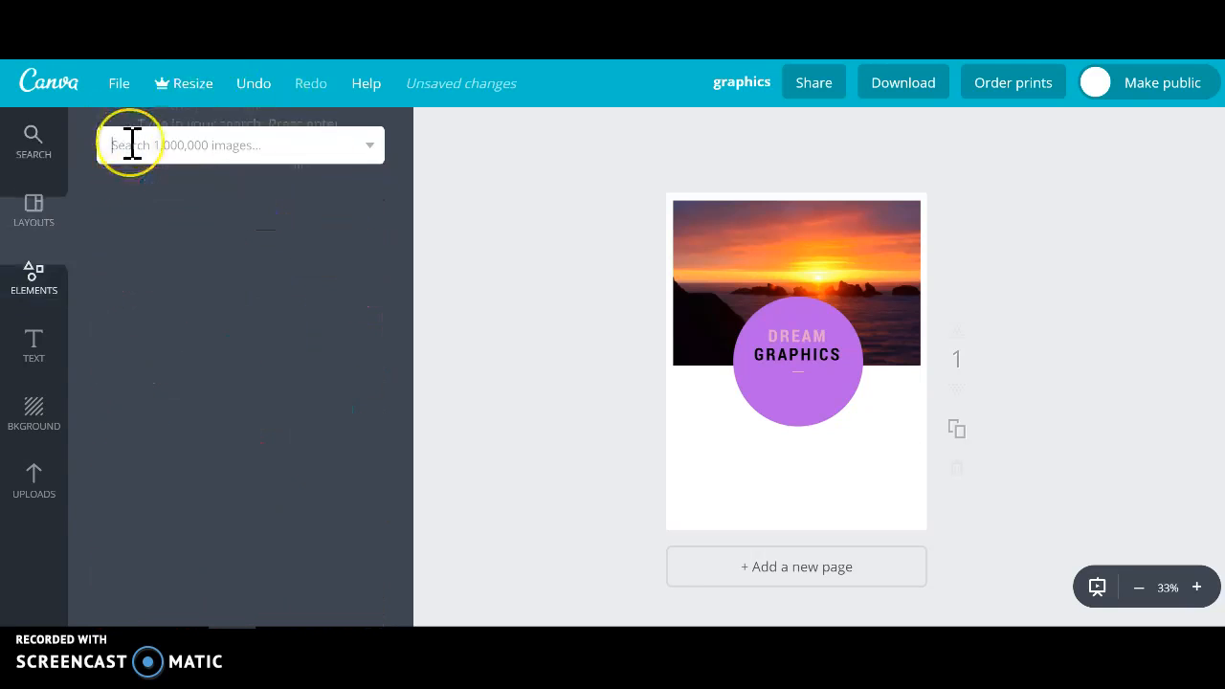
{"action": "type", "text": "plu"}
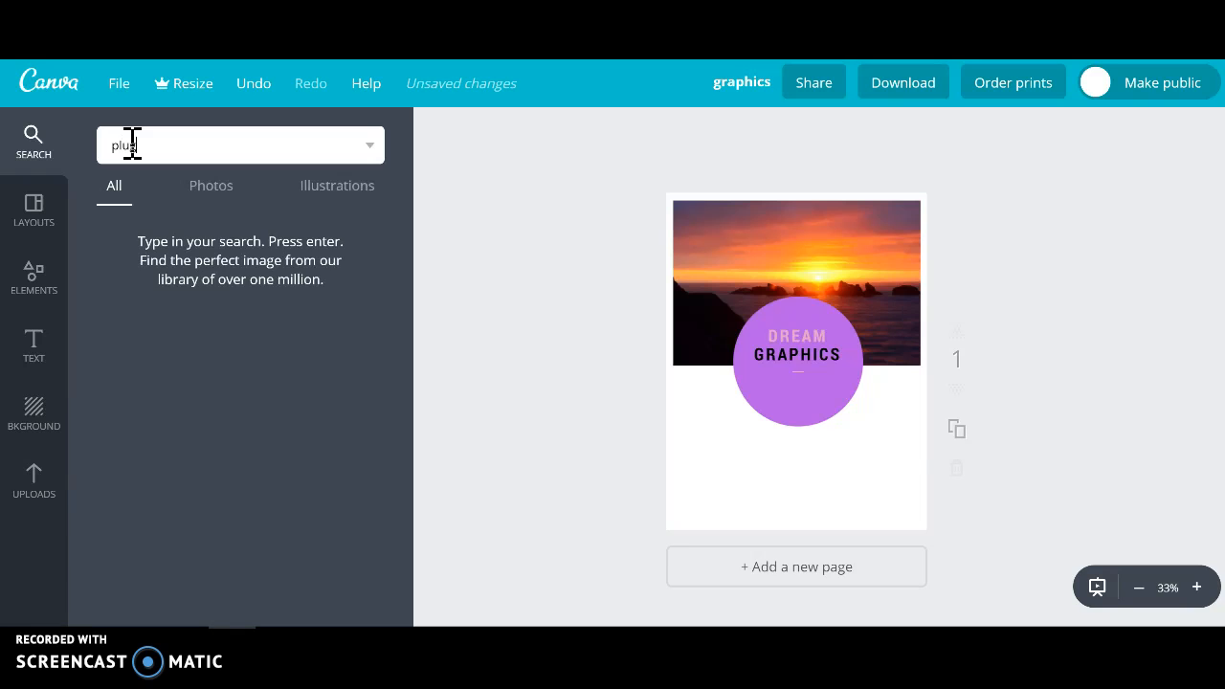
{"action": "type", "text": "g"}
{"action": "key", "text": "Return"}
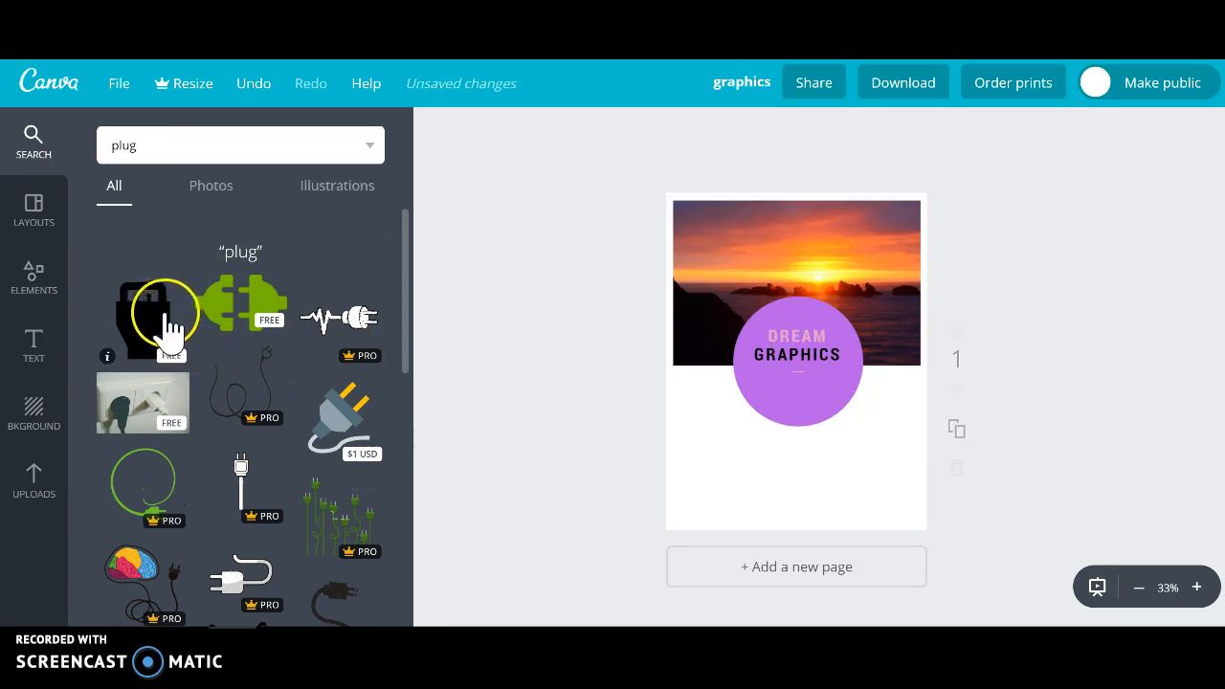
{"action": "left_click_drag", "start_coordinate": [259, 293], "coordinate": [834, 437]}
Change the plug graphic's color to black from the default palette and deselect it.
{"action": "left_click", "coordinate": [437, 134]}
{"action": "left_click", "coordinate": [457, 407]}
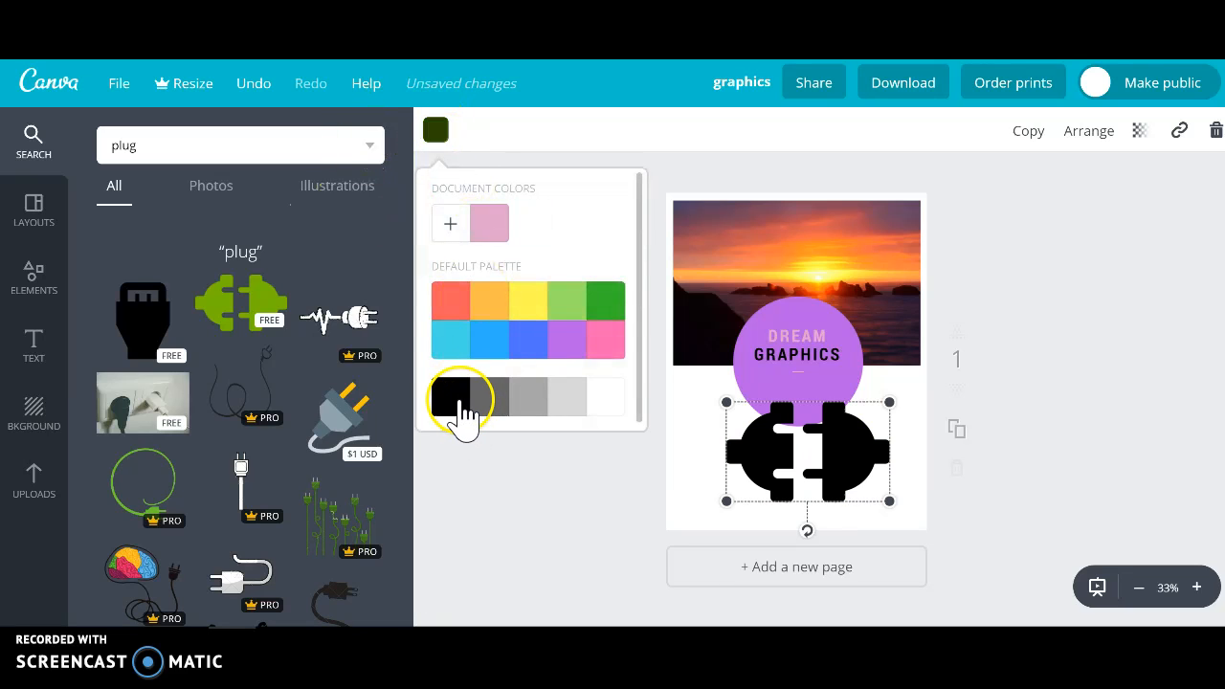
{"action": "left_click", "coordinate": [1023, 402]}
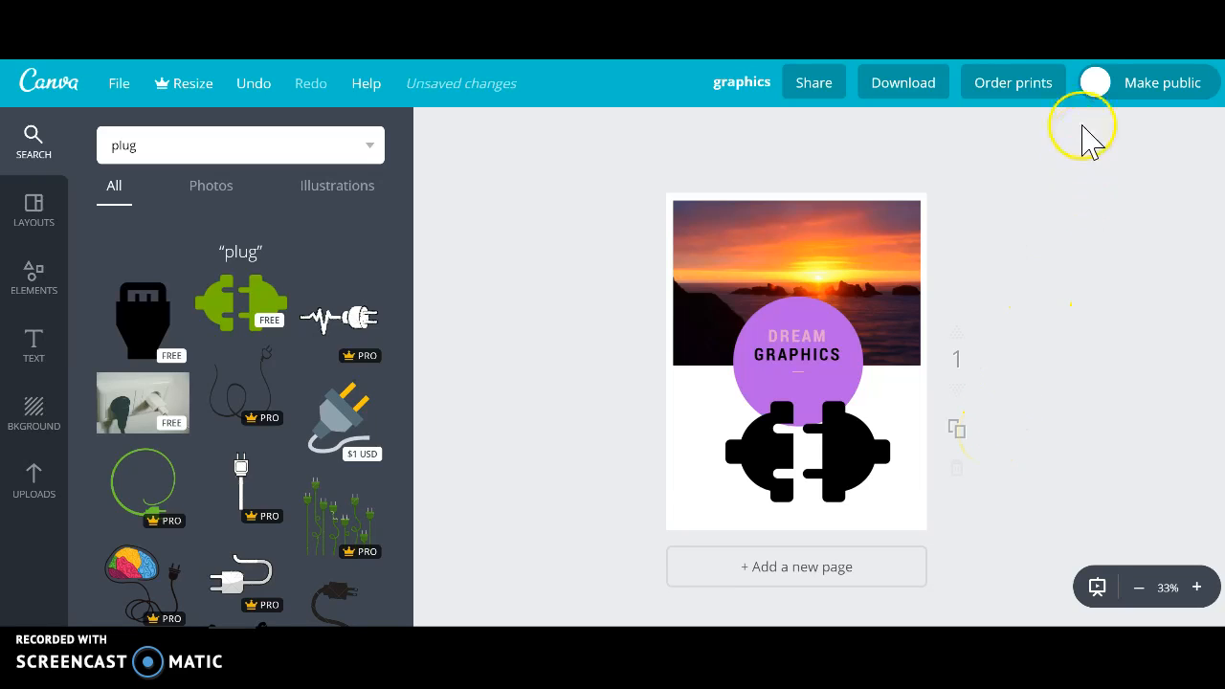
Review the file types offered for downloading the flyer, leave PDF - Print (Recommended) selected, and close the download options.
{"action": "left_click", "coordinate": [914, 91]}
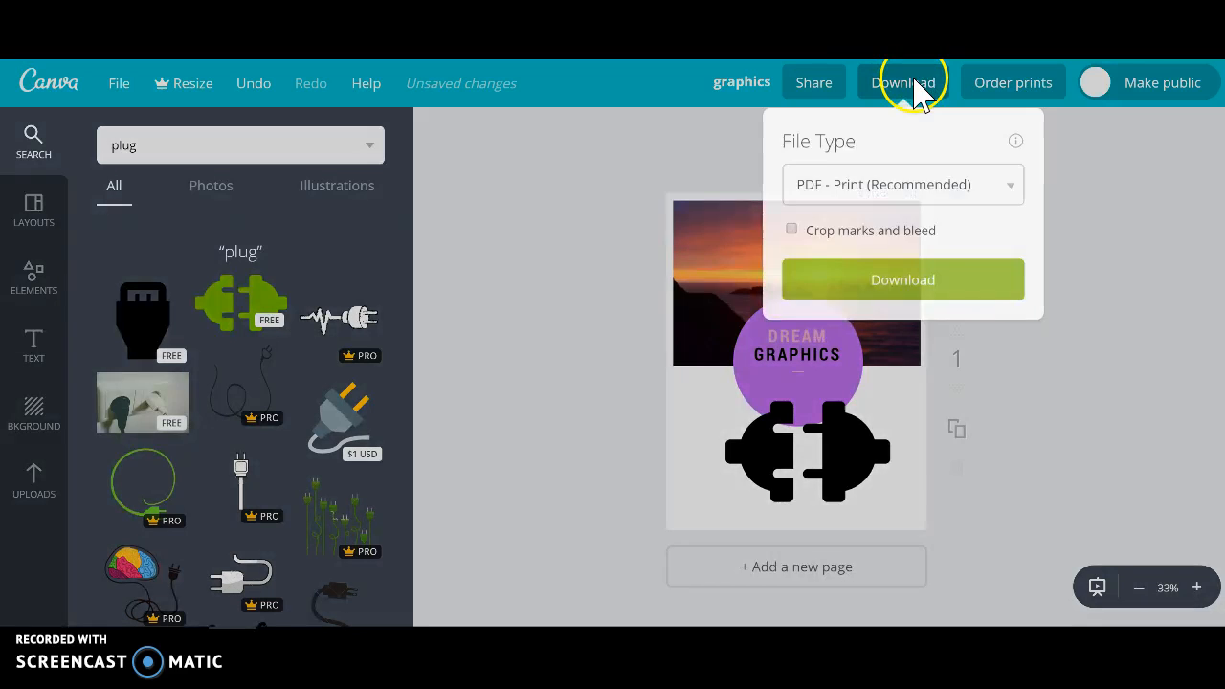
{"action": "left_click", "coordinate": [1009, 189]}
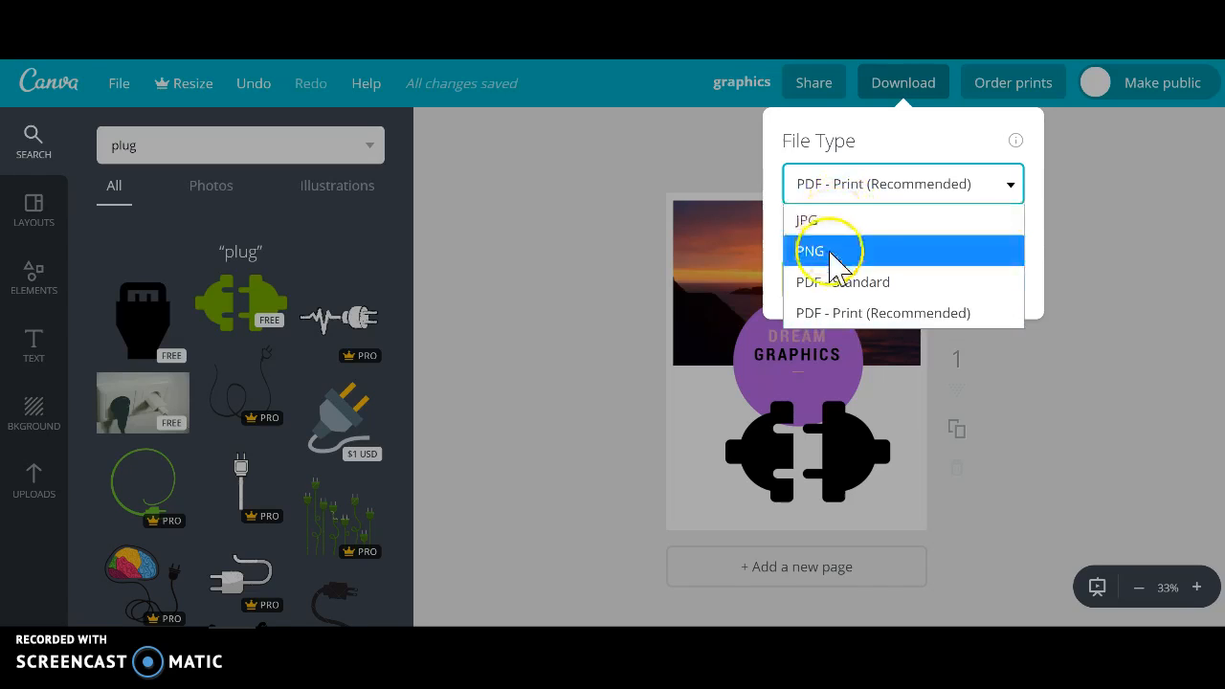
{"action": "left_click", "coordinate": [839, 284]}
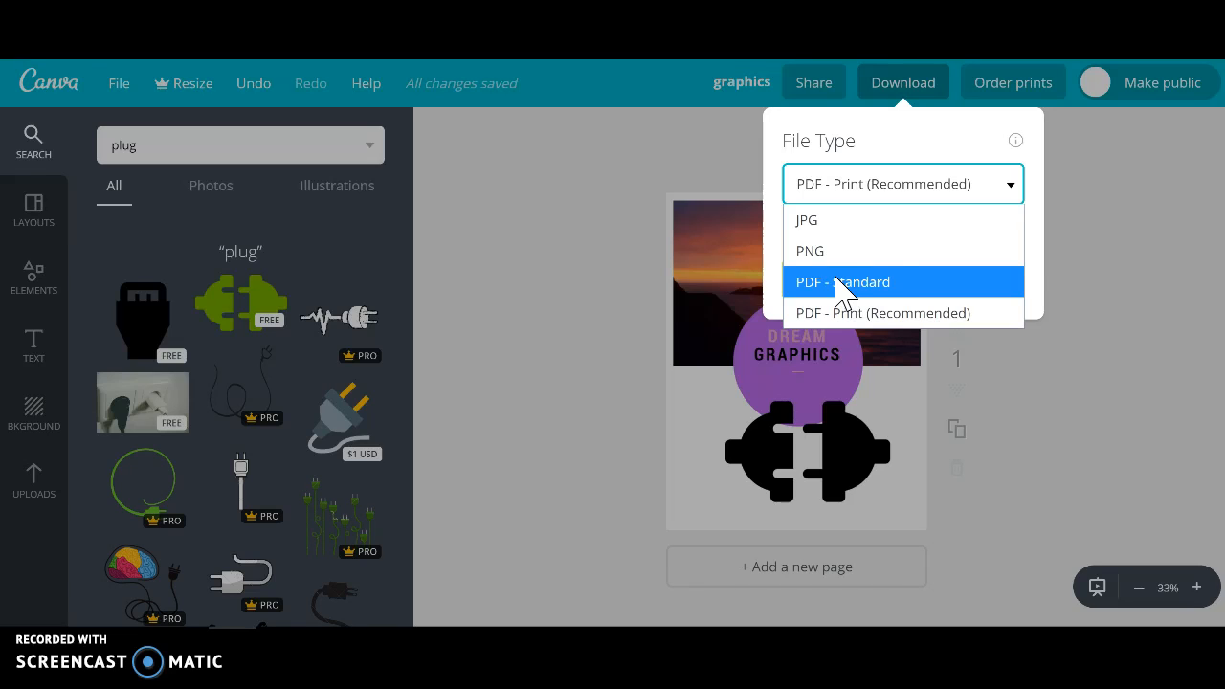
{"action": "left_click", "coordinate": [890, 316]}
{"action": "left_click", "coordinate": [1089, 191]}
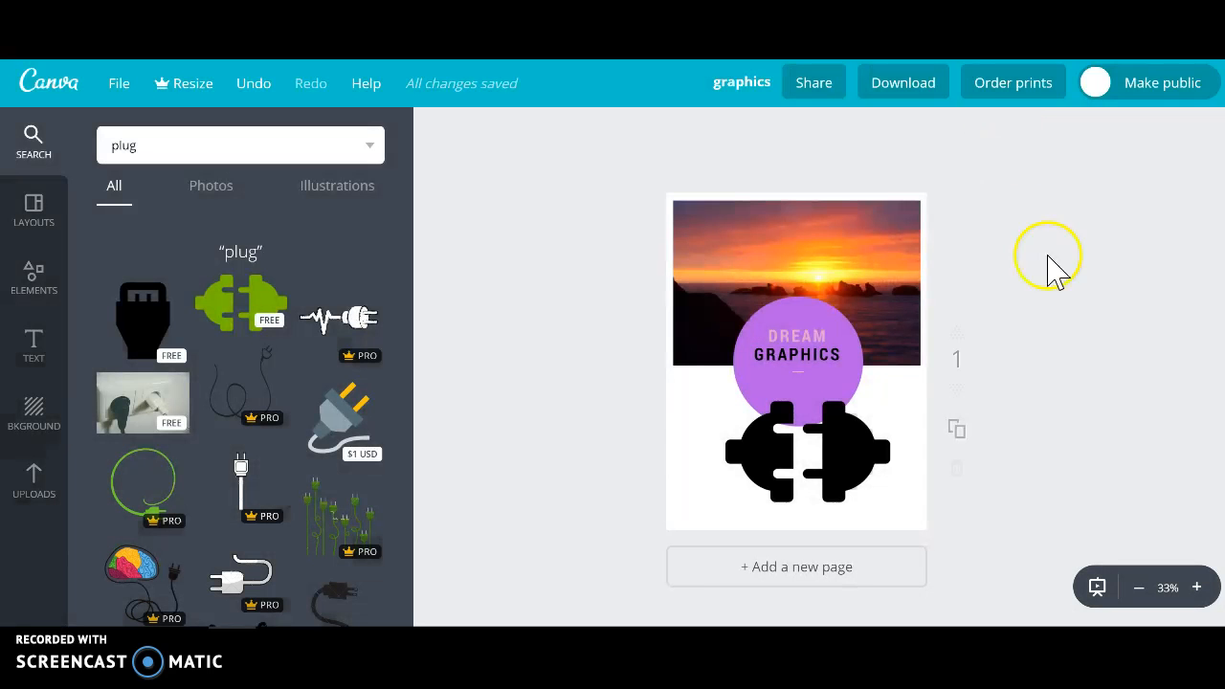